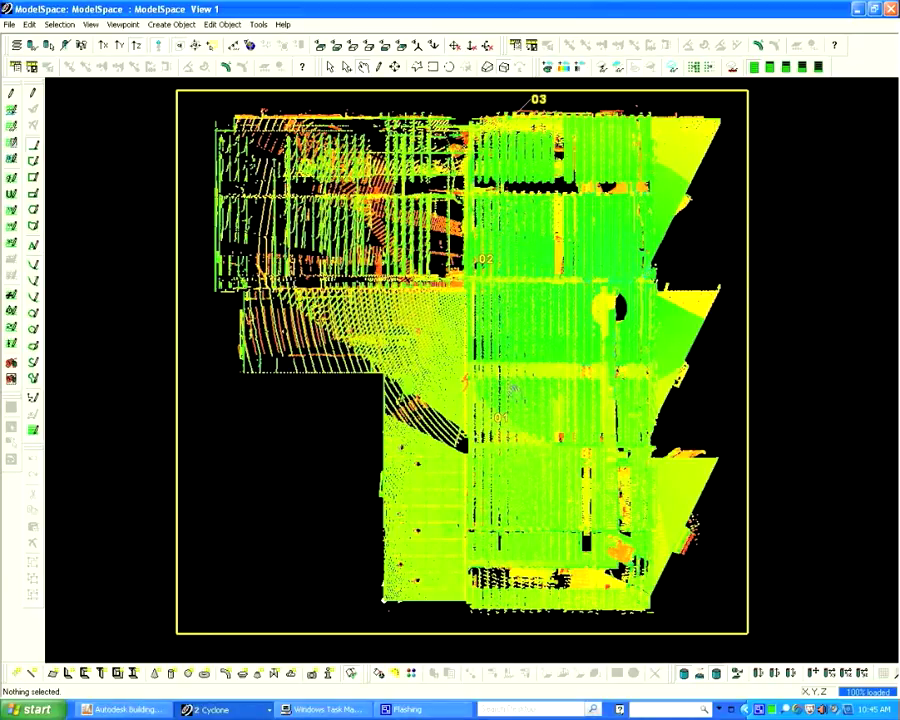
# Lower the top of the limit box in the side view to crop off the upper part of the building, and return to the top view
pyautogui.moveTo(513, 391); pyautogui.dragTo(515, 403)
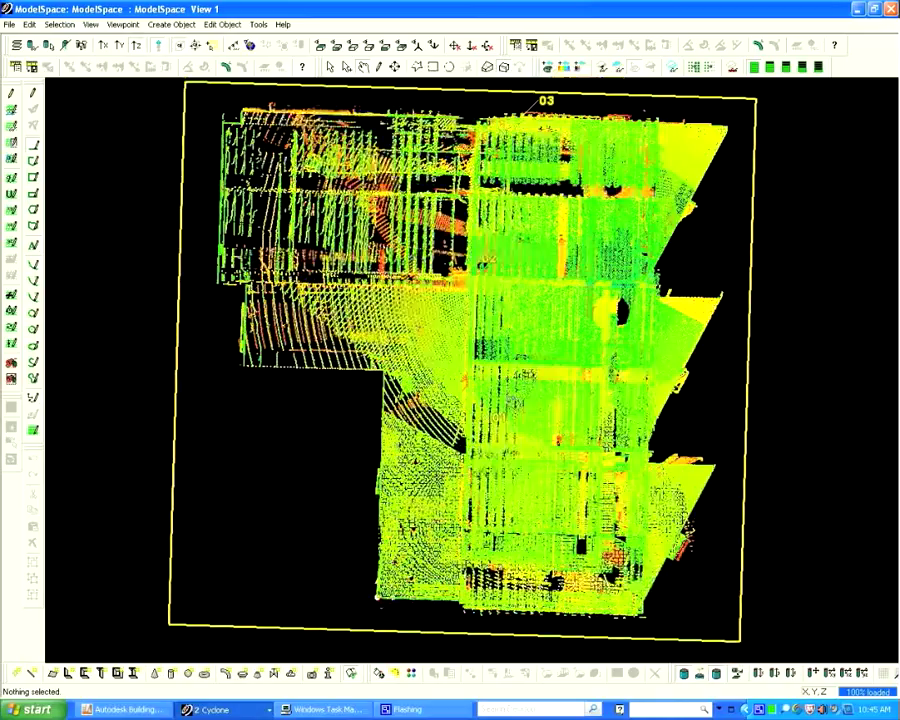
pyautogui.click(318, 49)
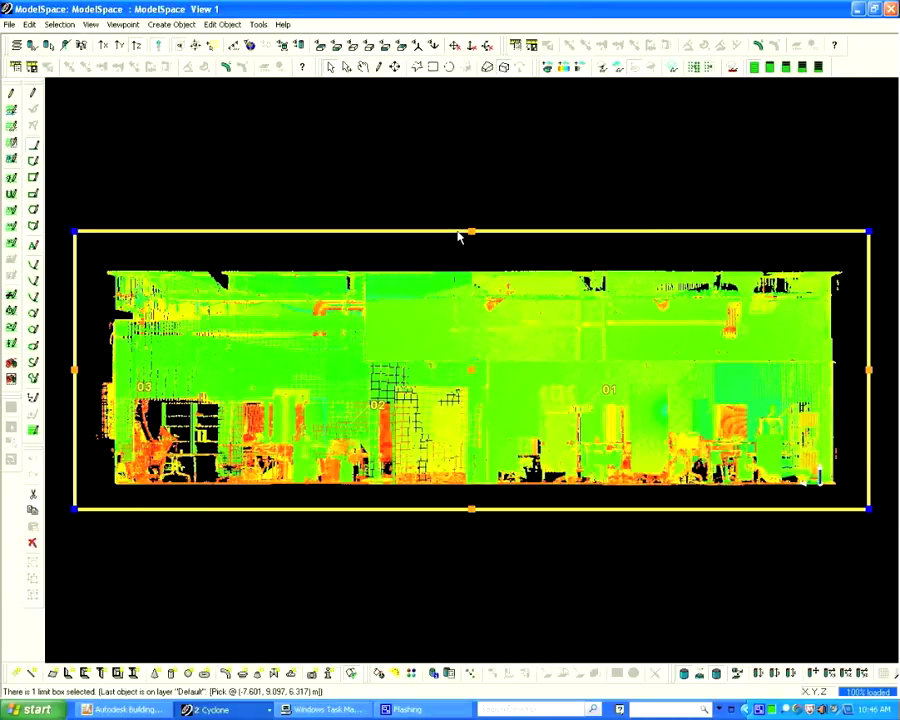
pyautogui.moveTo(468, 289); pyautogui.dragTo(467, 363)
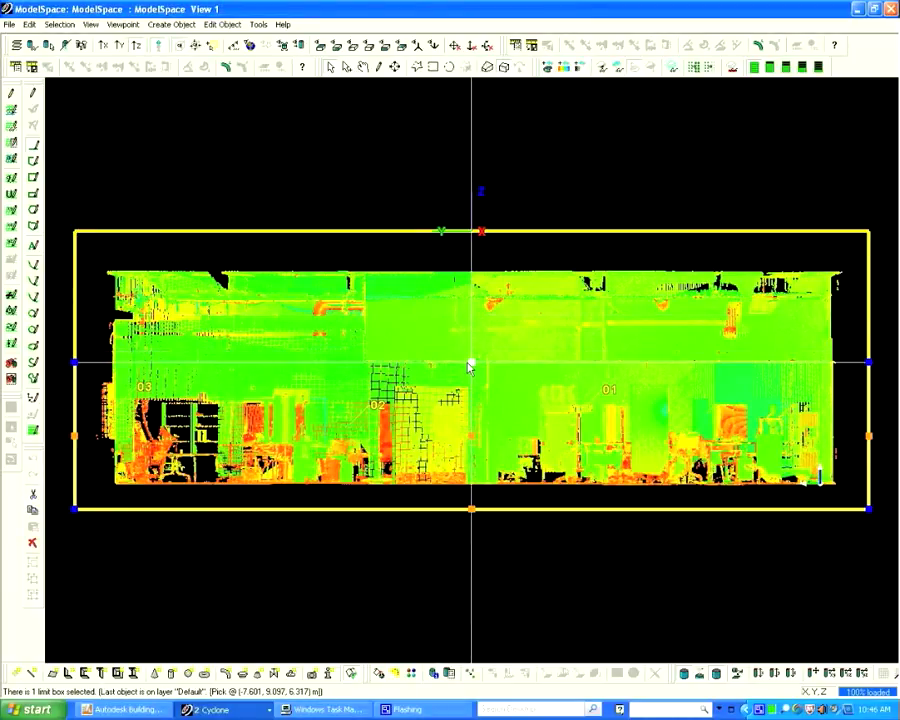
pyautogui.click(468, 366)
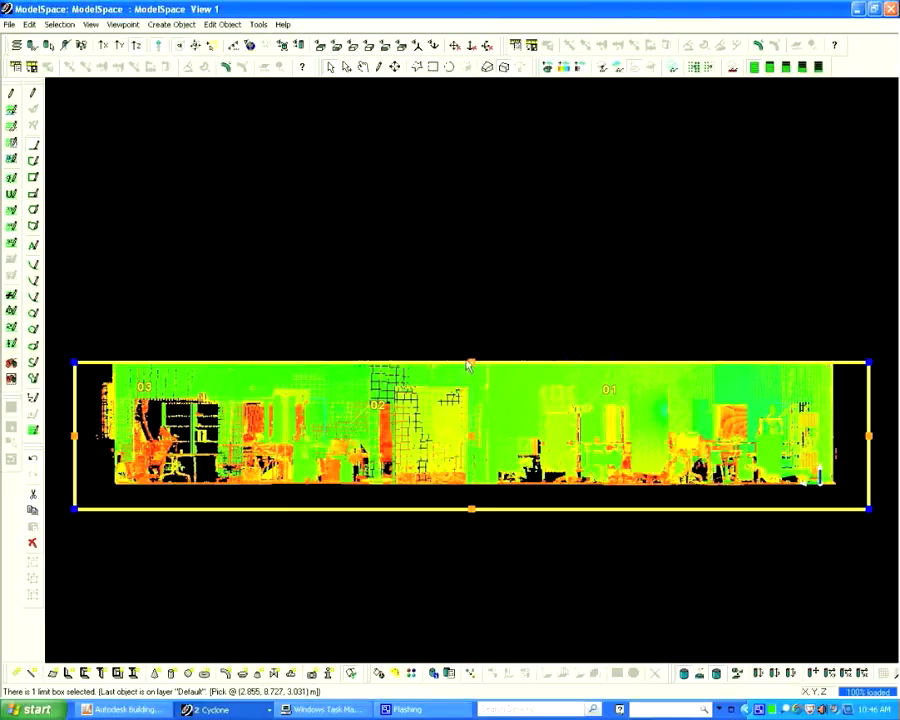
pyautogui.click(324, 49)
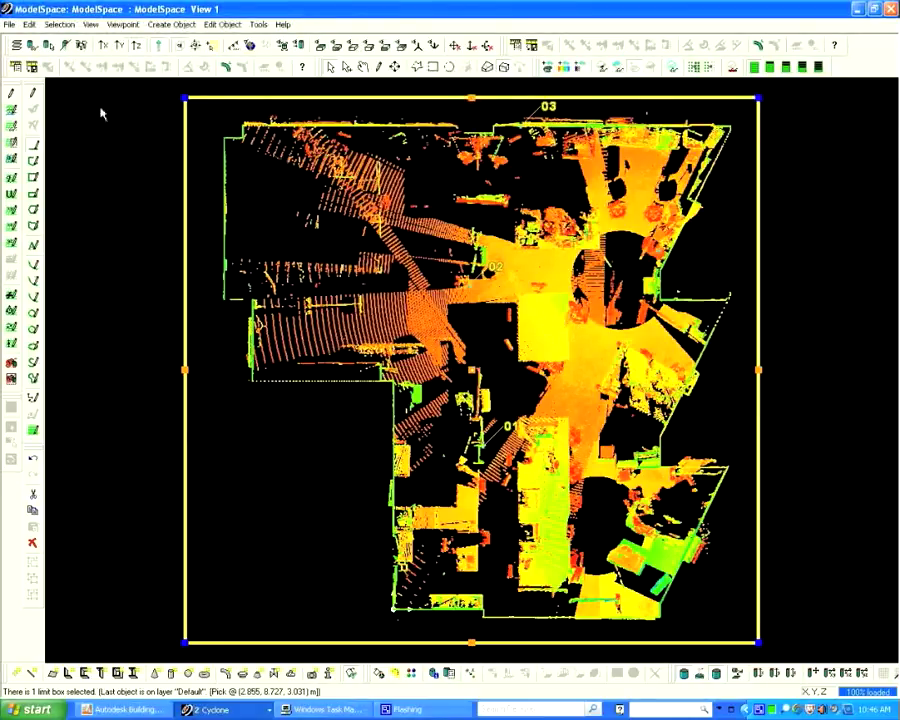
# Create a new layer named Floorplan
pyautogui.click(16, 46)
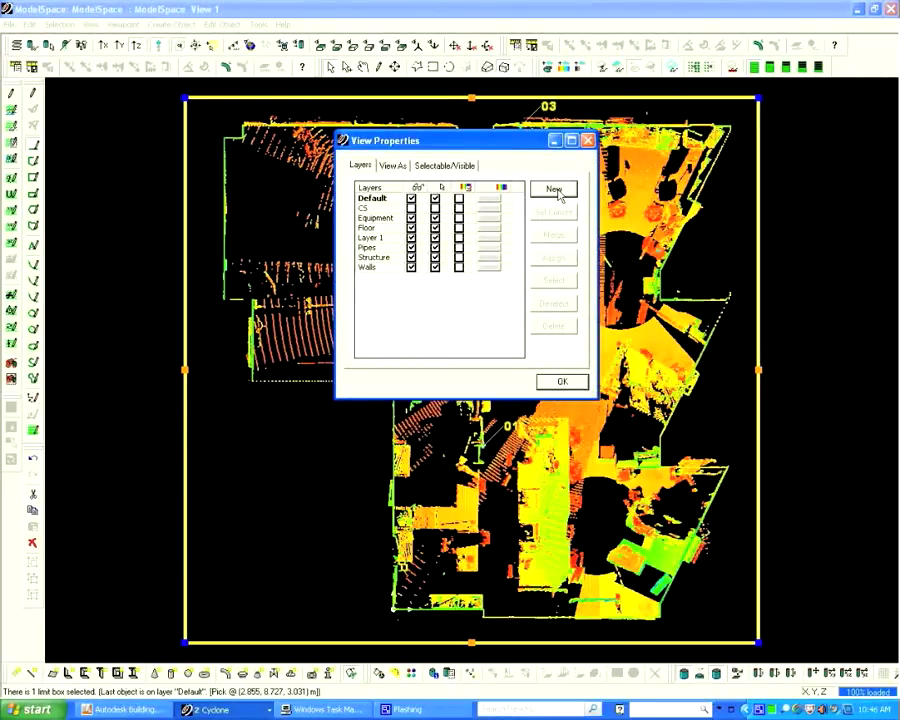
pyautogui.click(555, 190)
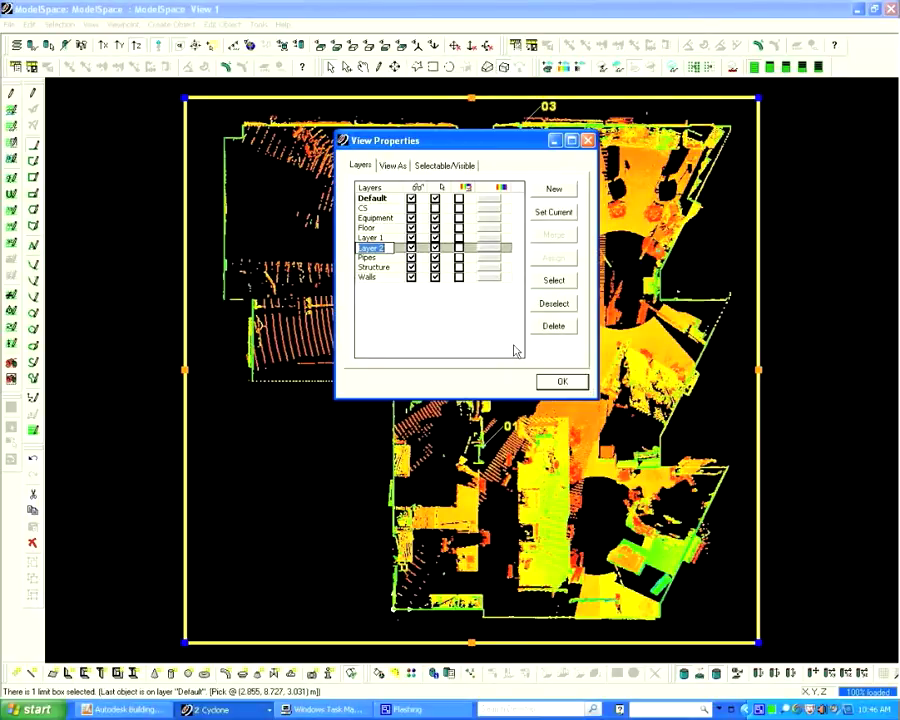
pyautogui.write('P')
pyautogui.click(435, 314)
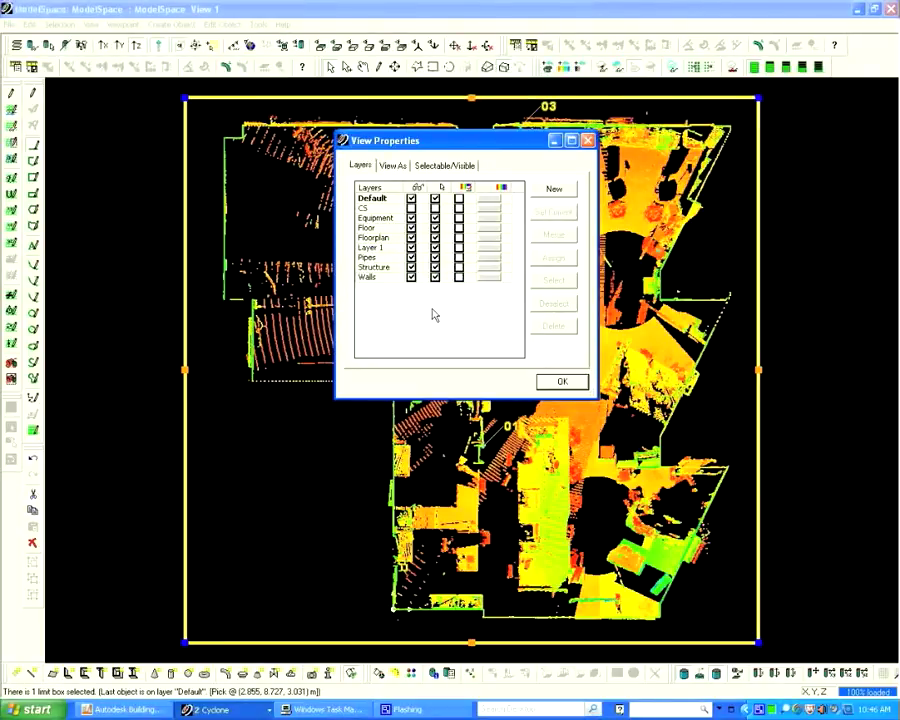
# Make Floorplan the current layer and close the view properties
pyautogui.click(400, 237)
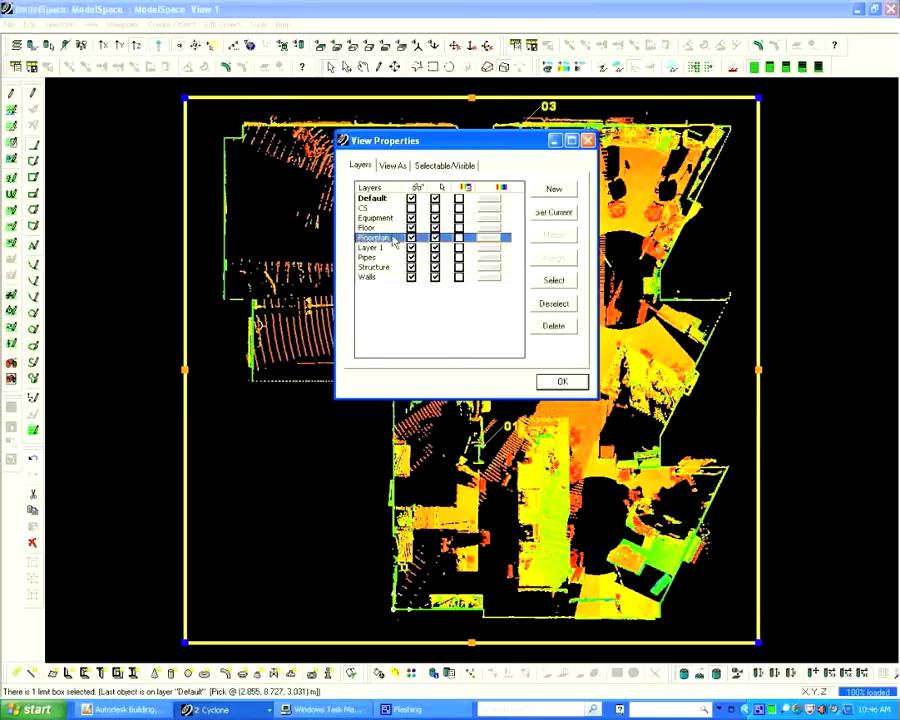
pyautogui.click(556, 213)
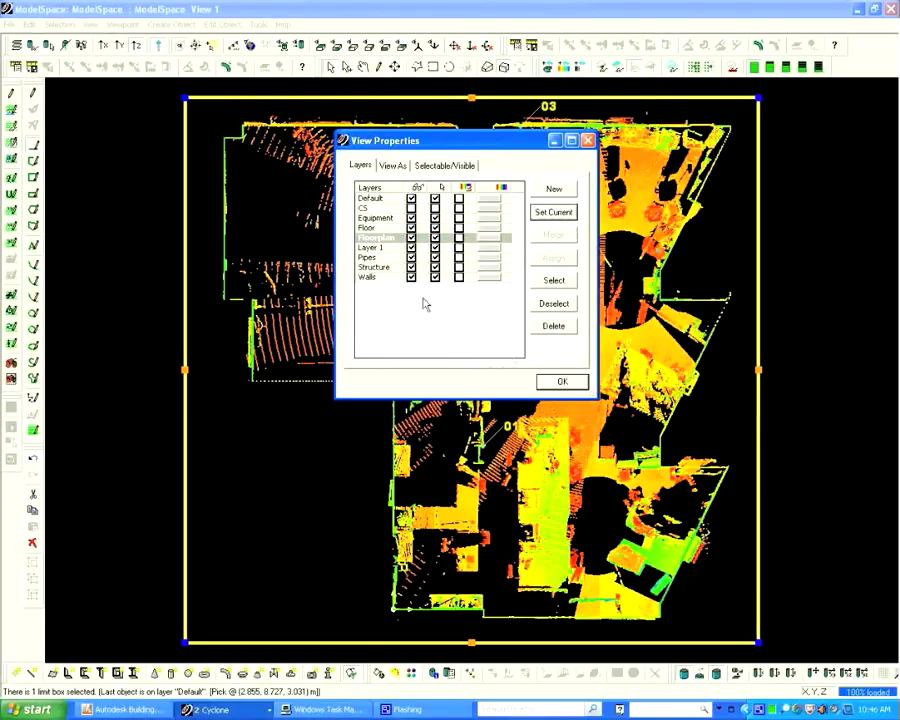
pyautogui.click(382, 277)
pyautogui.click(380, 239)
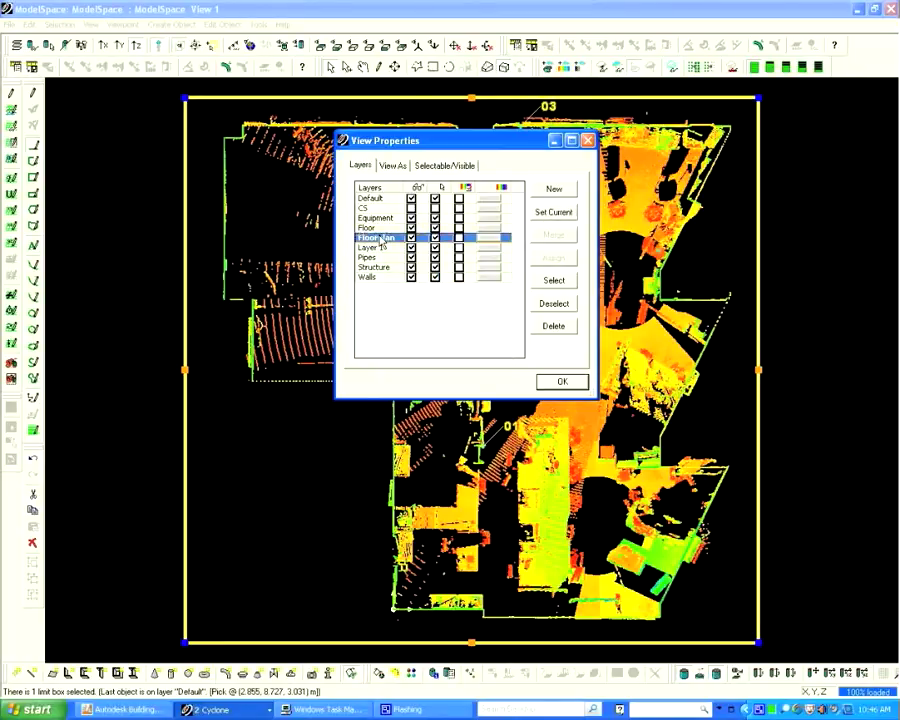
pyautogui.click(379, 229)
pyautogui.click(379, 239)
pyautogui.click(561, 383)
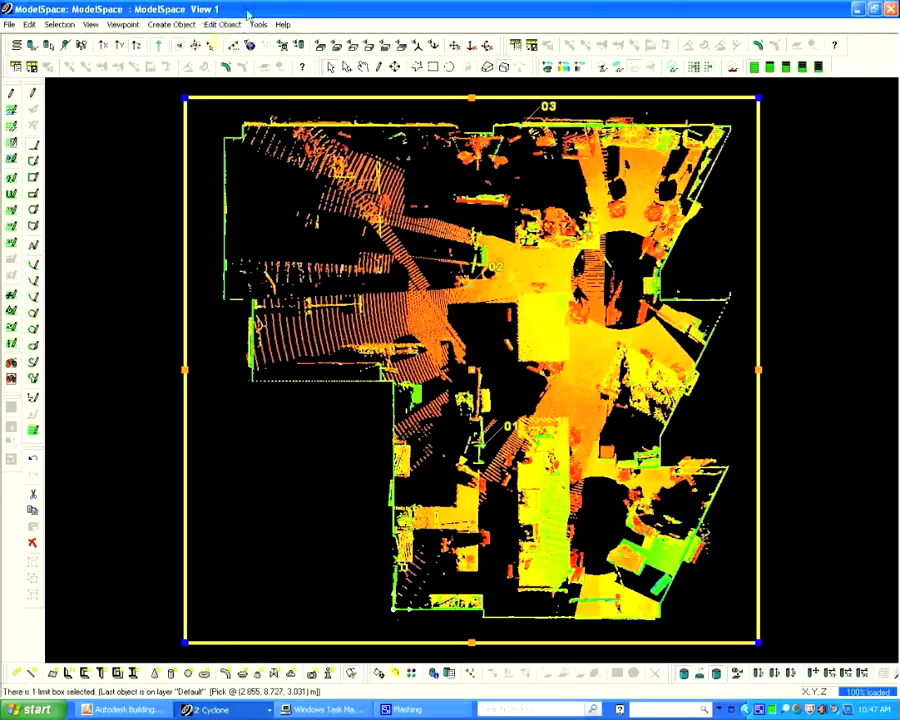
# Place the reference plane at a picked point on the floor and set the cutplane from the active reference plane
pyautogui.click(574, 392)
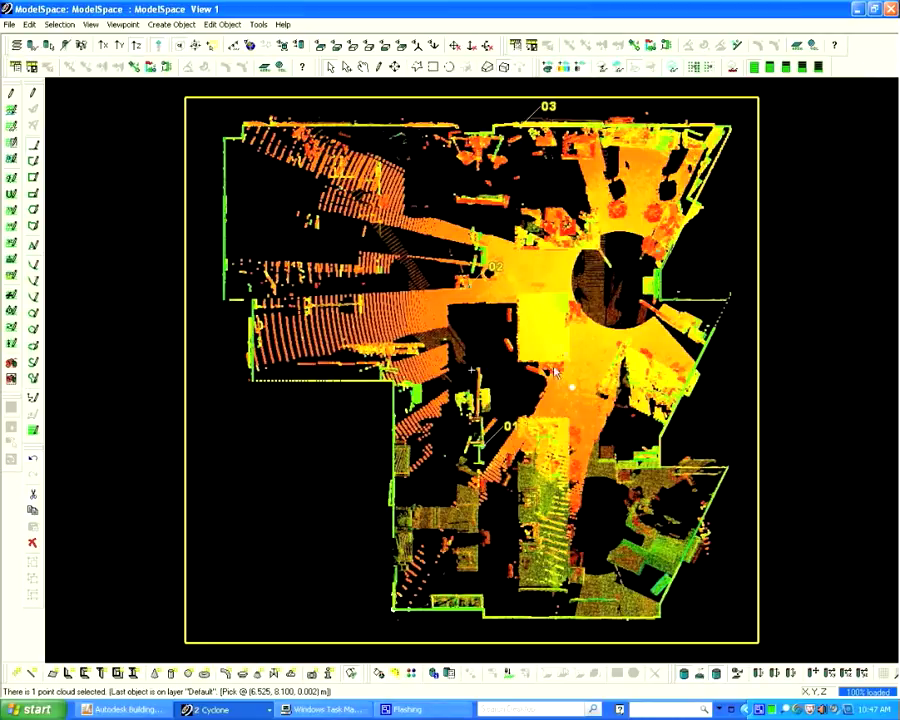
pyautogui.click(11, 278)
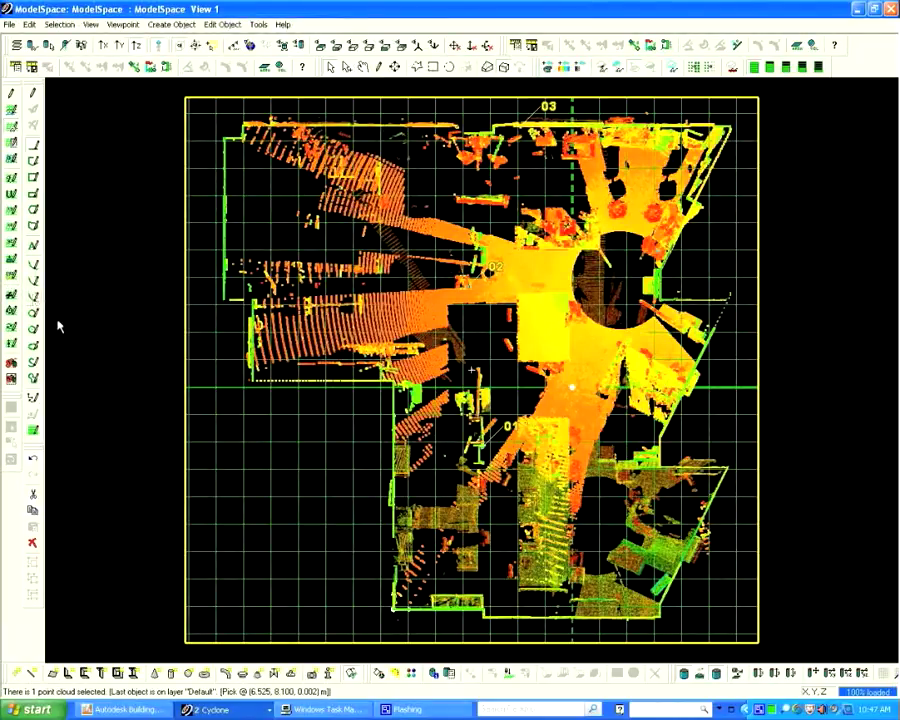
pyautogui.click(257, 24)
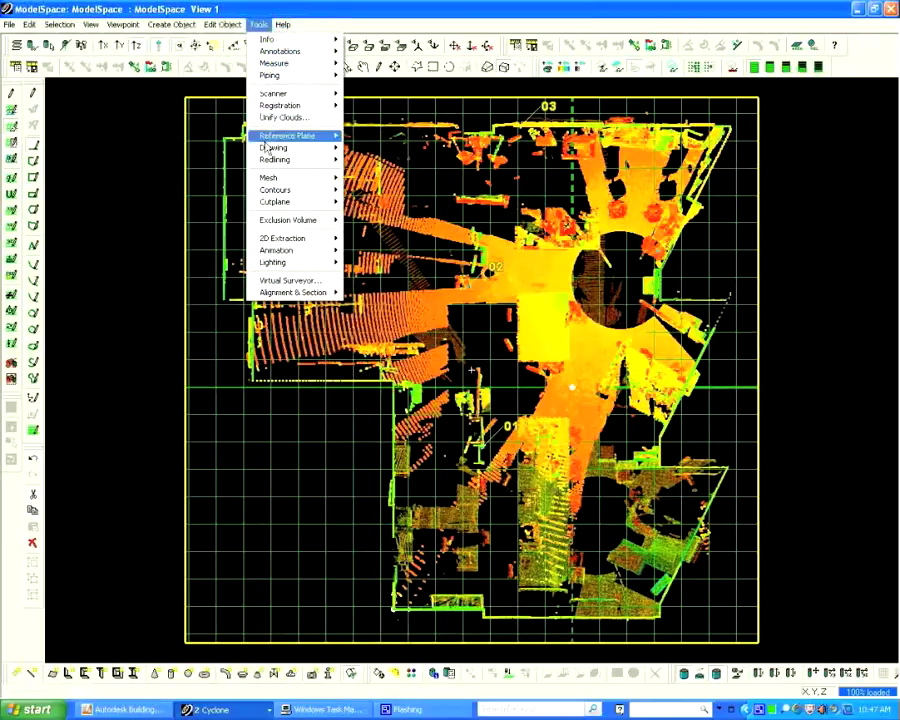
pyautogui.moveTo(272, 202)
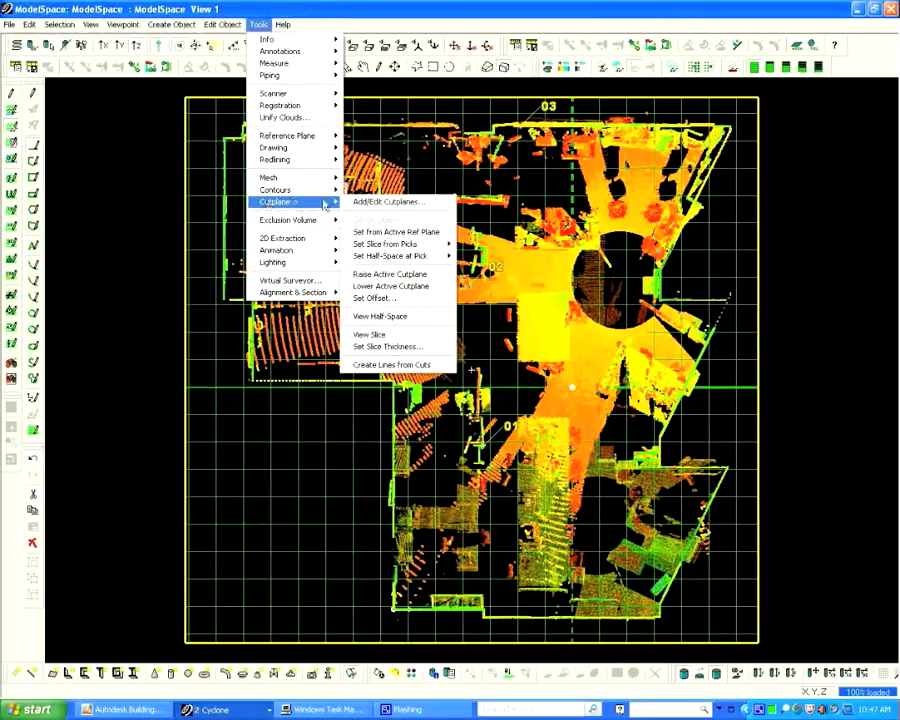
pyautogui.click(380, 233)
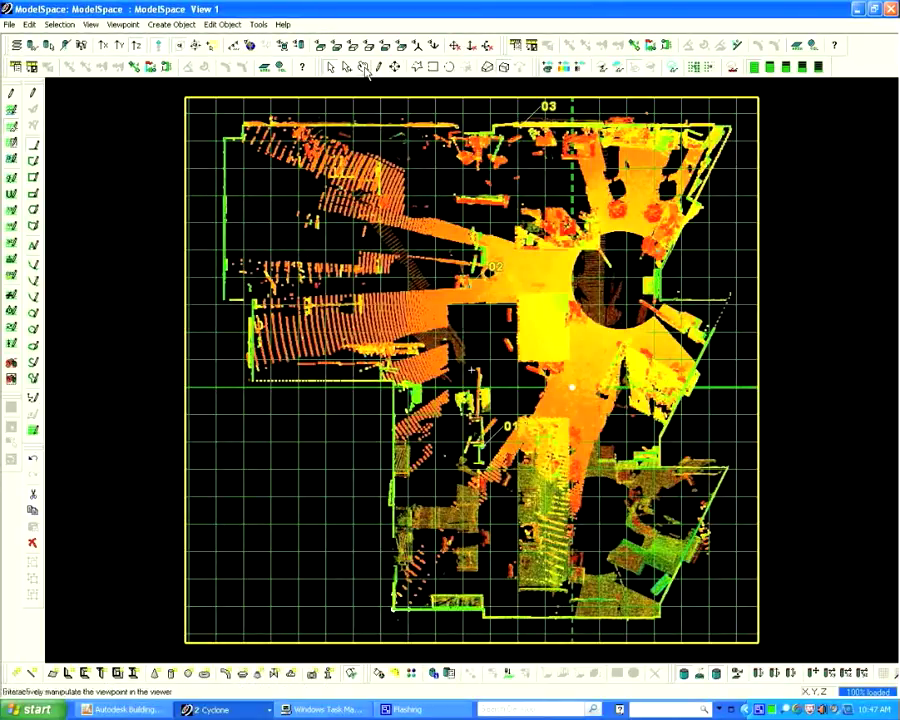
# Inspect the reference plane against the cropped point cloud from an angle and from above, including the building's upper-left corner
pyautogui.moveTo(408, 212); pyautogui.dragTo(427, 151)
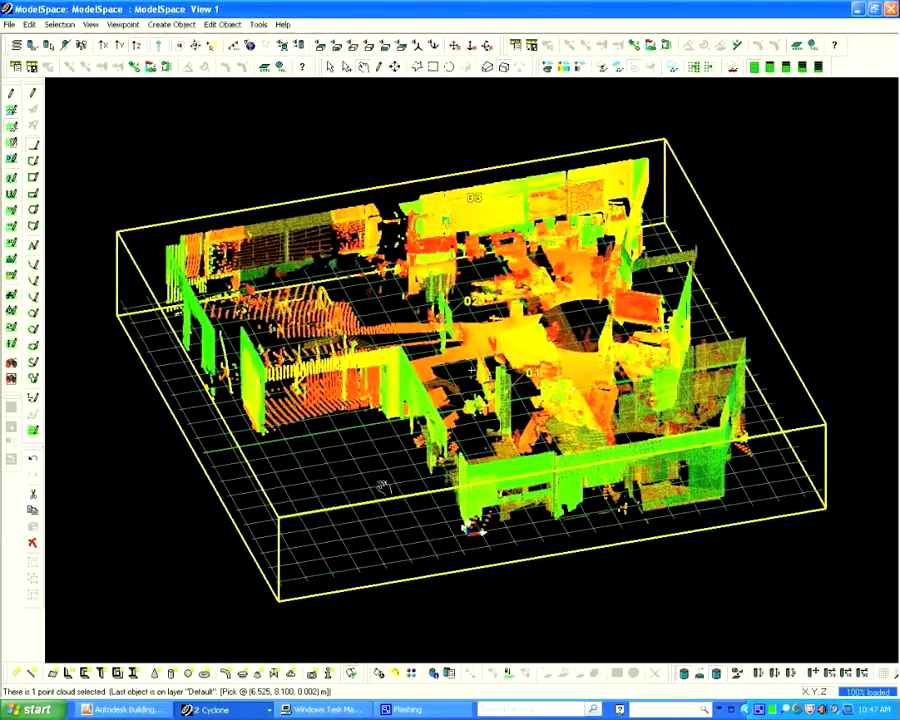
pyautogui.moveTo(394, 411); pyautogui.dragTo(373, 467)
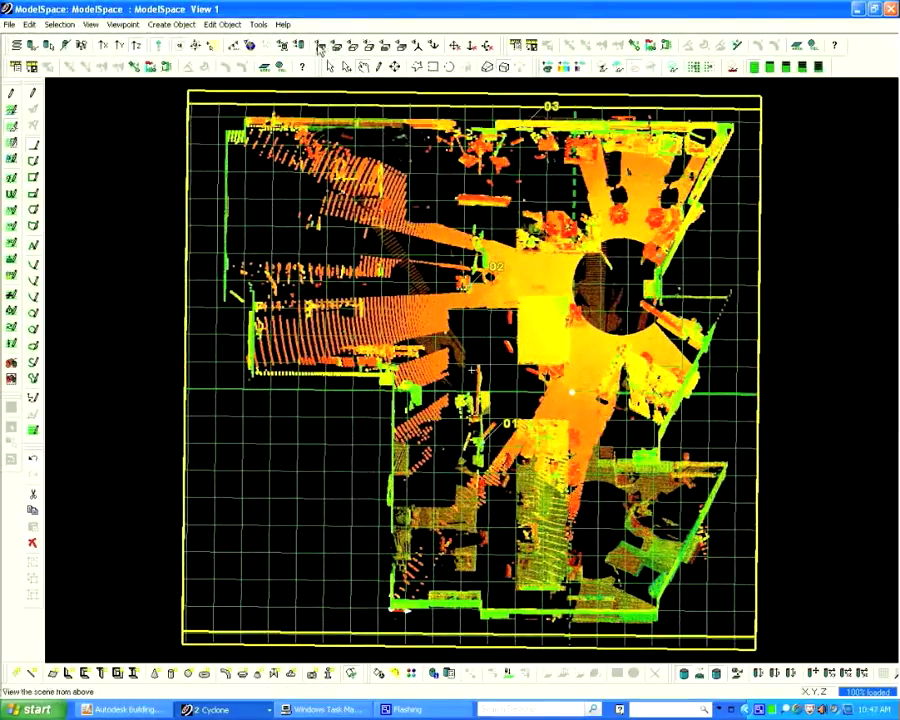
pyautogui.click(321, 47)
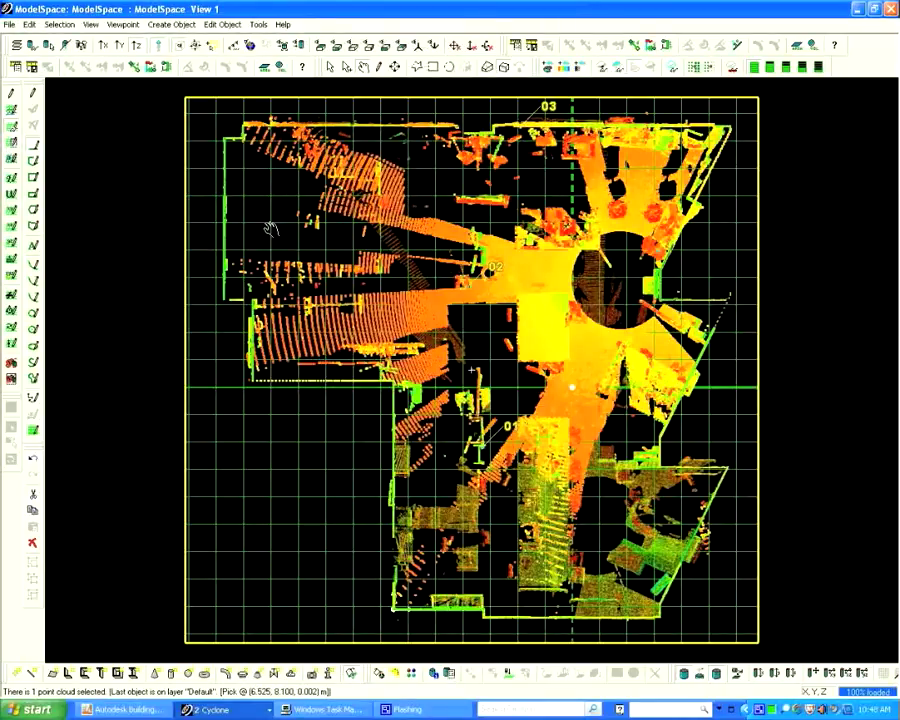
pyautogui.click(242, 139)
pyautogui.moveTo(494, 221); pyautogui.dragTo(498, 296, button='middle')
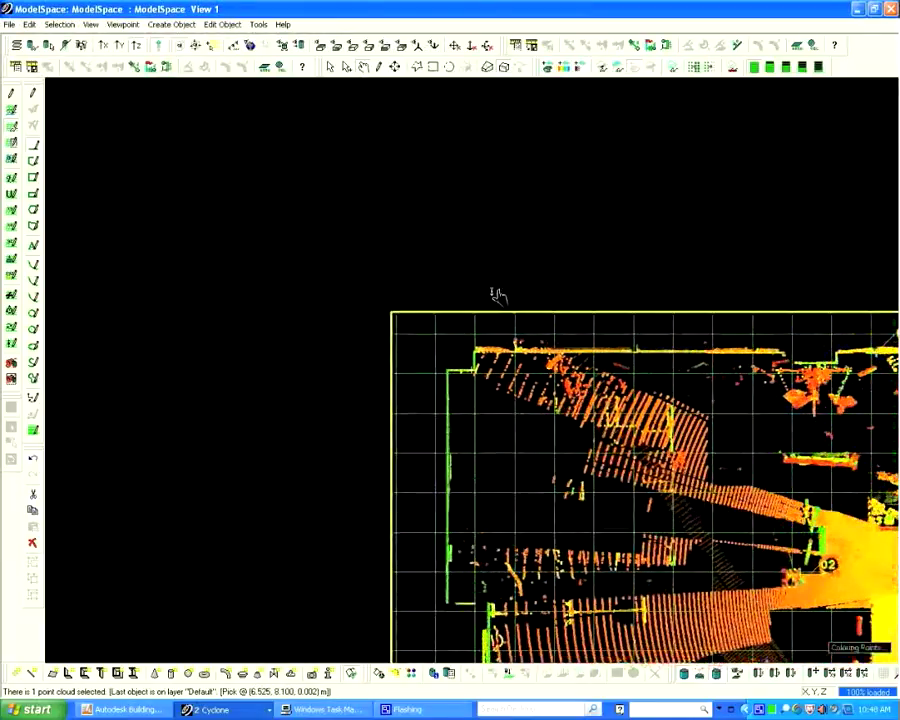
pyautogui.moveTo(498, 296); pyautogui.dragTo(370, 176, button='right')
pyautogui.moveTo(370, 176); pyautogui.dragTo(371, 228, button='middle')
pyautogui.scroll(1, 370, 222)
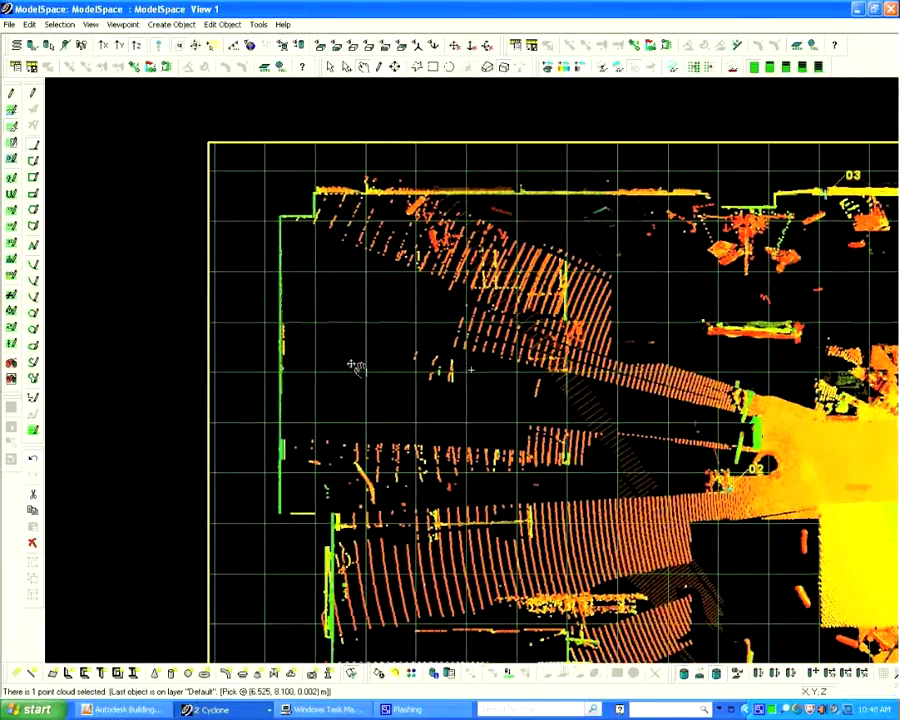
pyautogui.scroll(1, 356, 365)
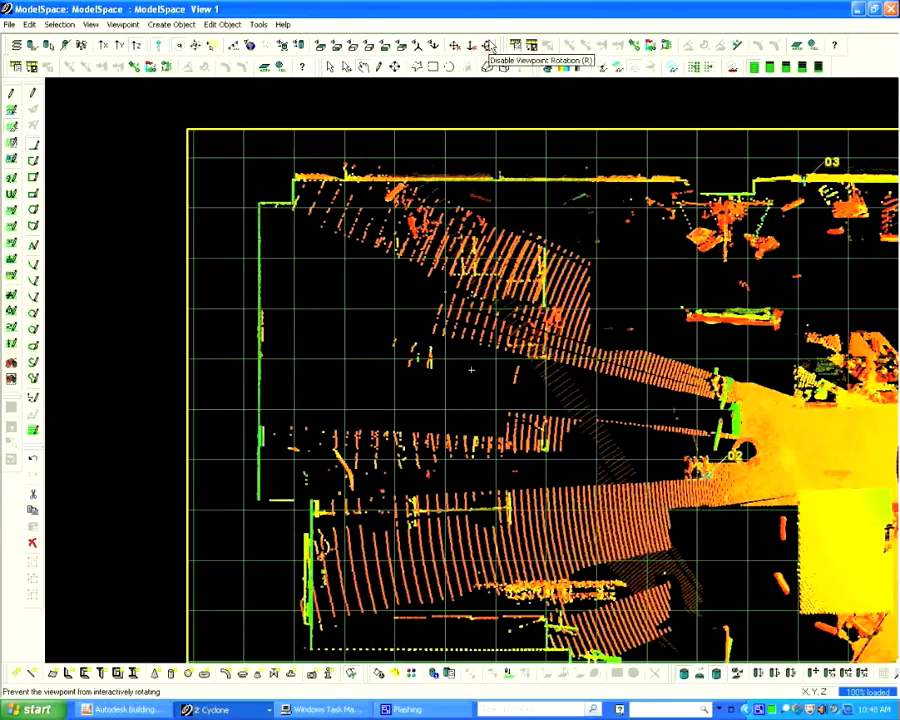
# Restore the straight top view of the point cloud and disable viewpoint rotation
pyautogui.click(490, 46)
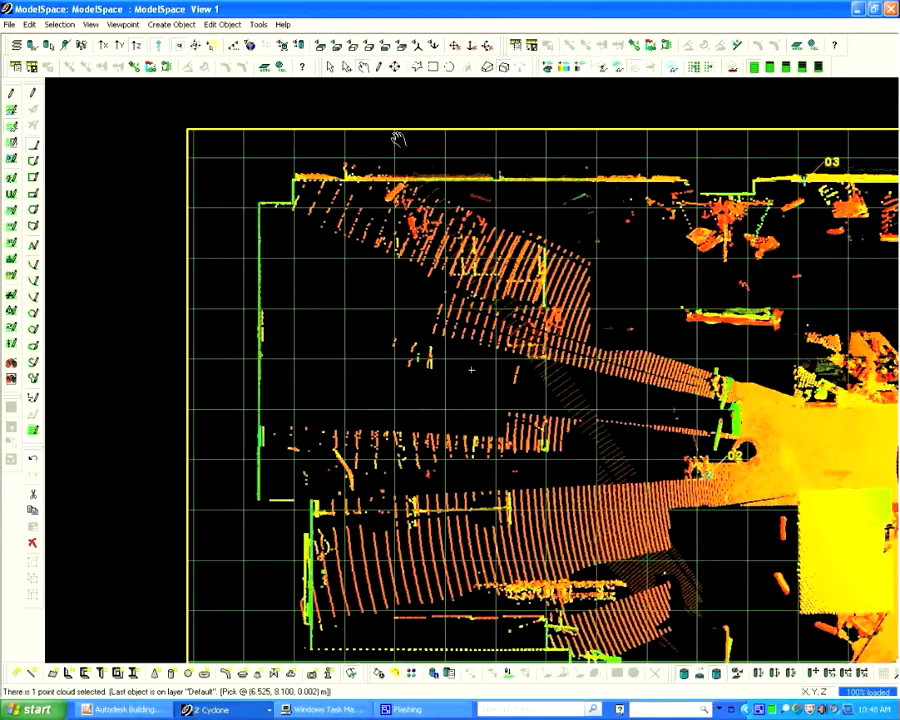
pyautogui.moveTo(389, 167); pyautogui.dragTo(381, 236)
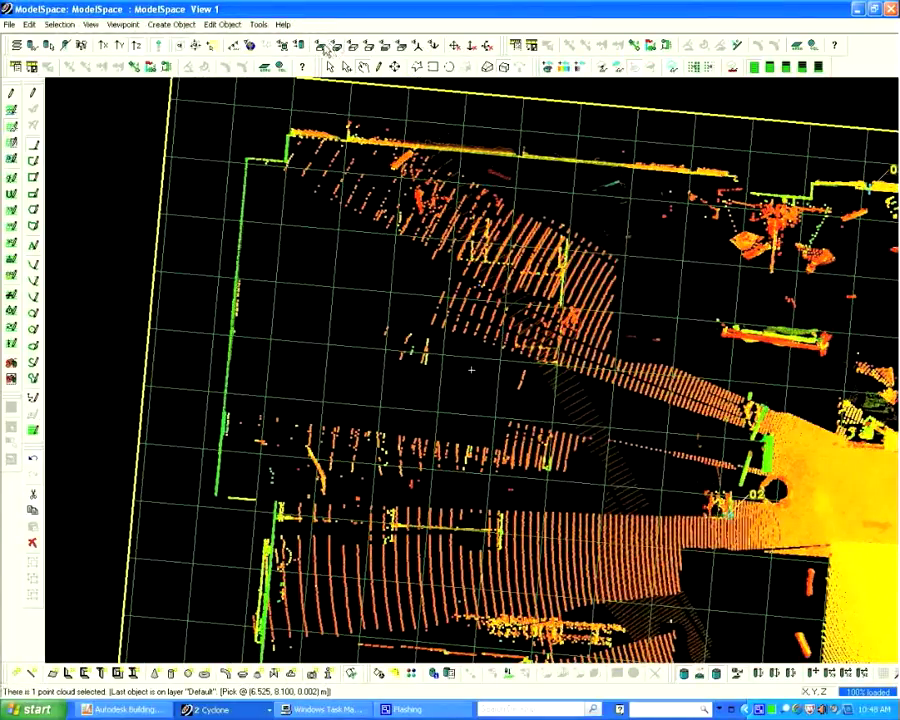
pyautogui.click(325, 47)
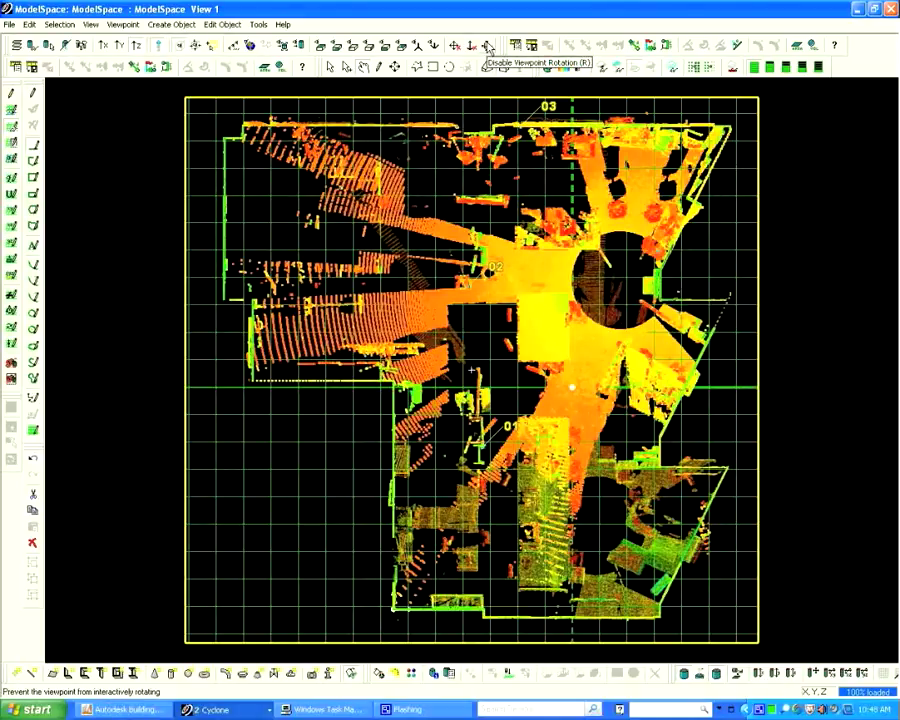
pyautogui.click(488, 47)
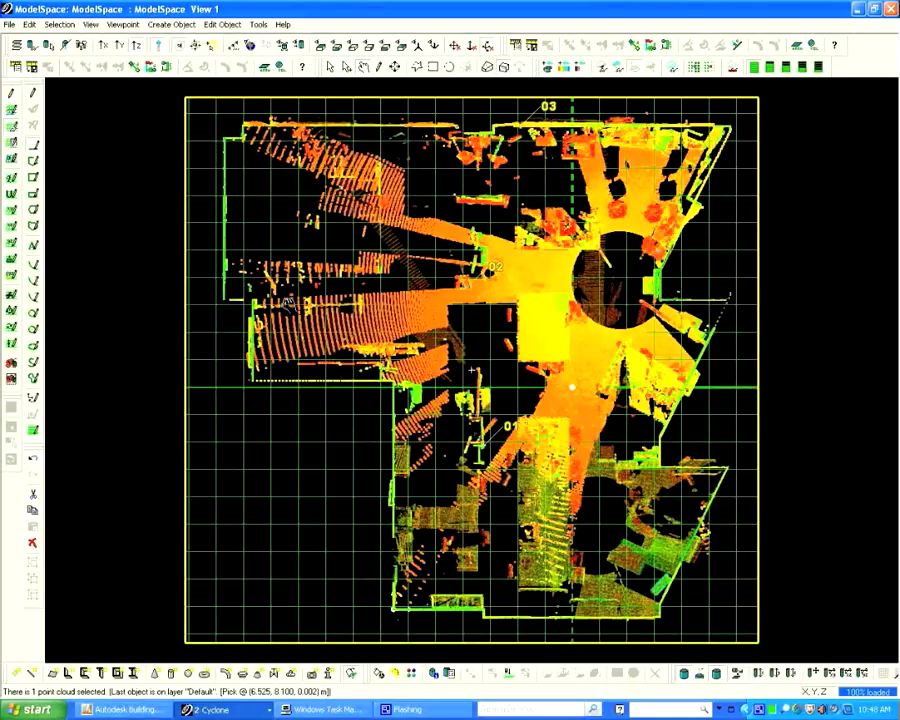
# Start a 2D outline on the reference plane at the upper-left corner, where the long upper wall meets the short step in the wall
pyautogui.moveTo(440, 238)
pyautogui.mouseDown(button='middle')
pyautogui.moveTo(437, 140)
pyautogui.moveTo(433, 221)
pyautogui.mouseUp(button='middle')
pyautogui.moveTo(432, 222); pyautogui.dragTo(492, 409, button='right')
pyautogui.moveTo(492, 409); pyautogui.dragTo(460, 558, button='middle')
pyautogui.moveTo(369, 211); pyautogui.dragTo(638, 201, button='right')
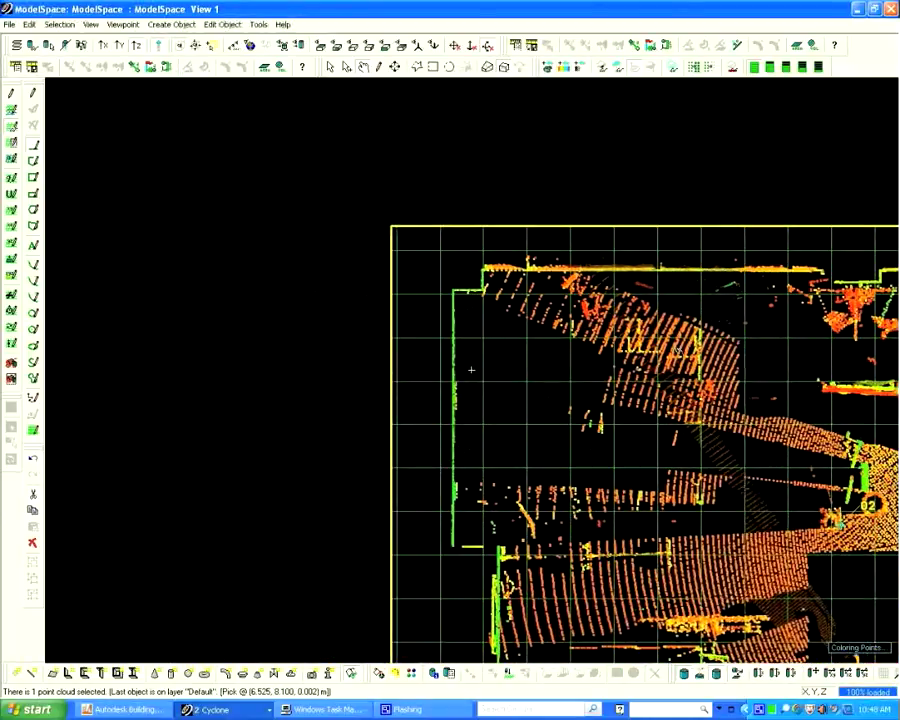
pyautogui.moveTo(638, 201); pyautogui.dragTo(645, 410, button='middle')
pyautogui.moveTo(597, 378); pyautogui.dragTo(422, 434, button='right')
pyautogui.moveTo(486, 446); pyautogui.dragTo(507, 552, button='middle')
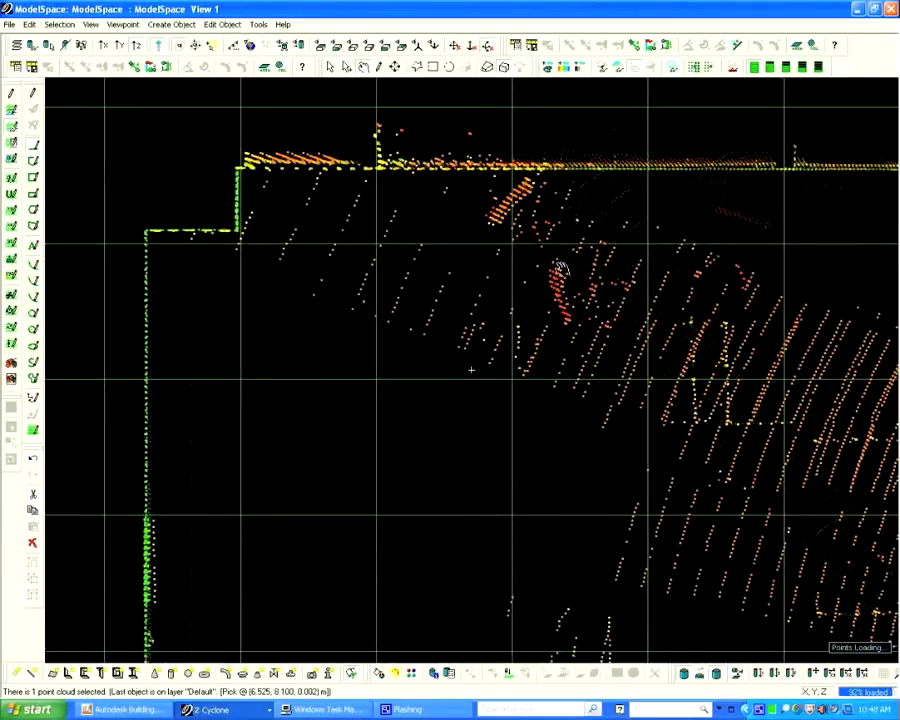
pyautogui.moveTo(551, 278); pyautogui.dragTo(508, 355, button='right')
pyautogui.moveTo(511, 354); pyautogui.dragTo(501, 372)
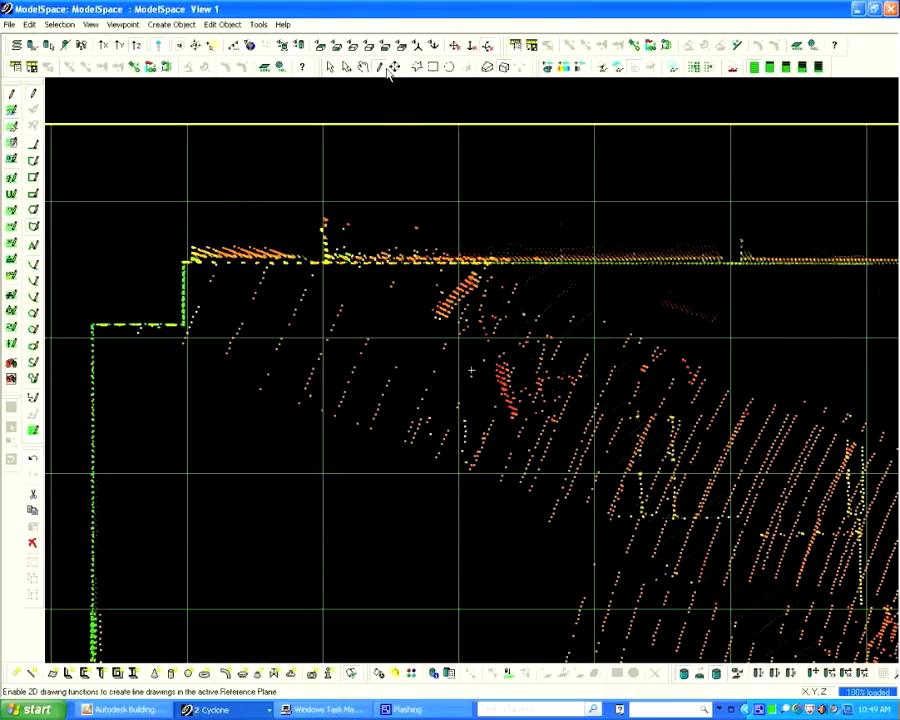
pyautogui.click(187, 262)
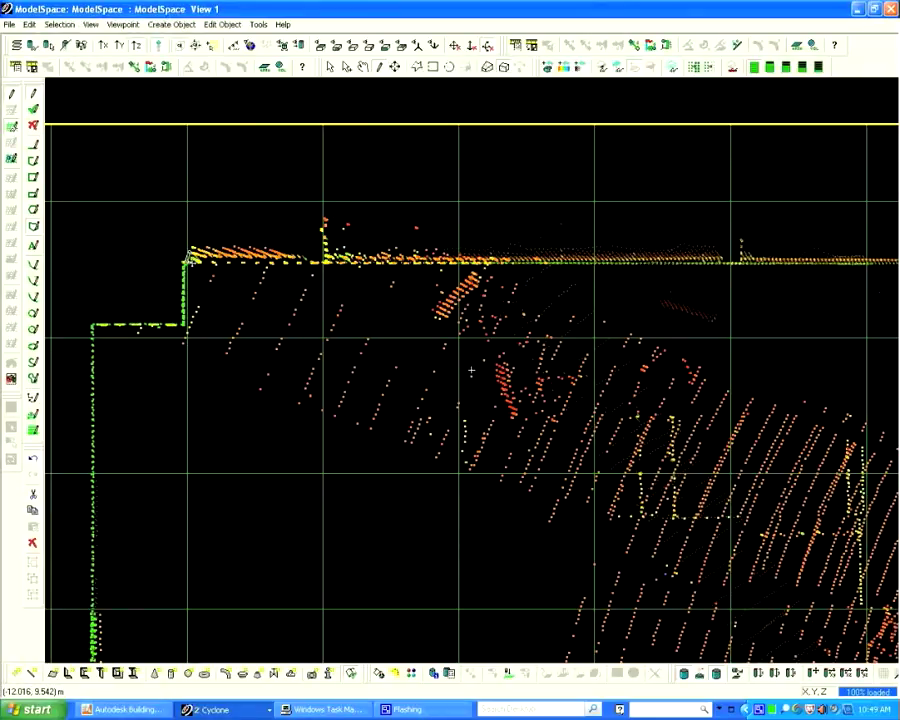
# Extend the outline along the long upper wall to the point where the wall steps inward
pyautogui.click(363, 68)
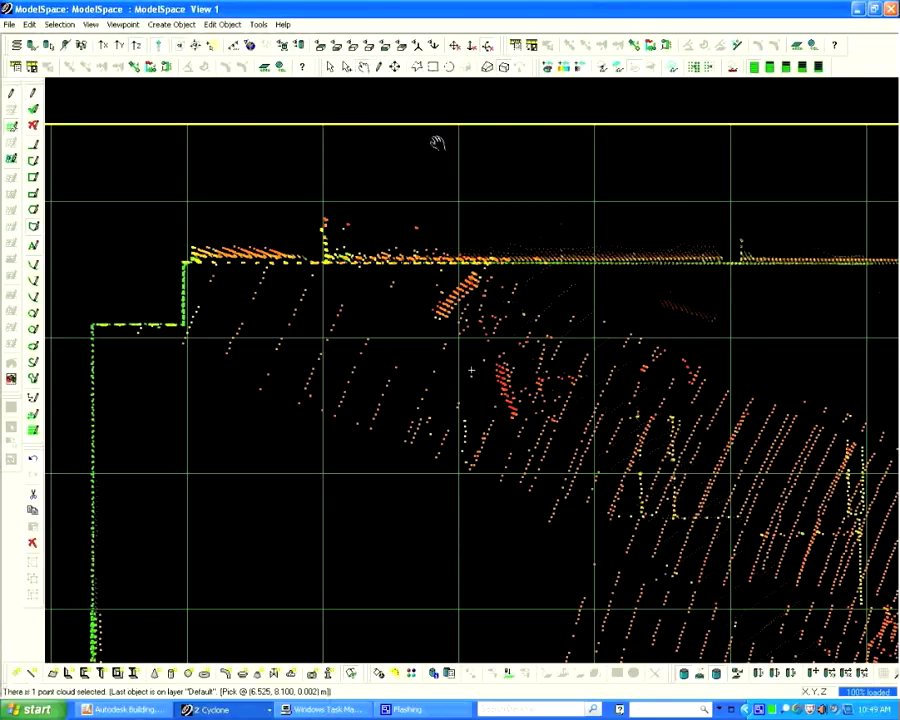
pyautogui.moveTo(564, 204); pyautogui.dragTo(326, 199, button='right')
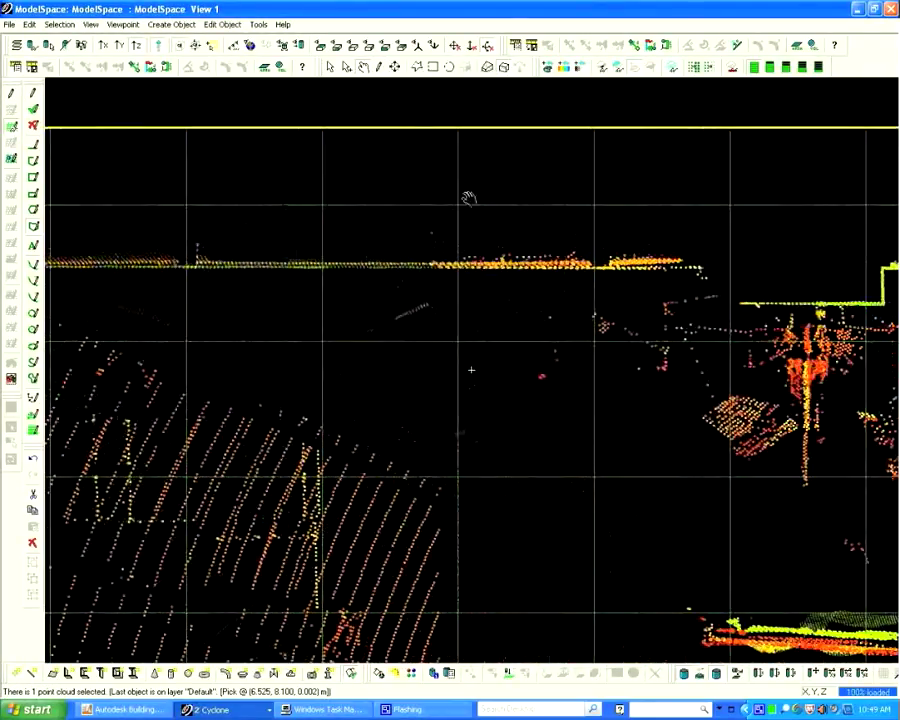
pyautogui.moveTo(603, 195); pyautogui.dragTo(585, 194, button='right')
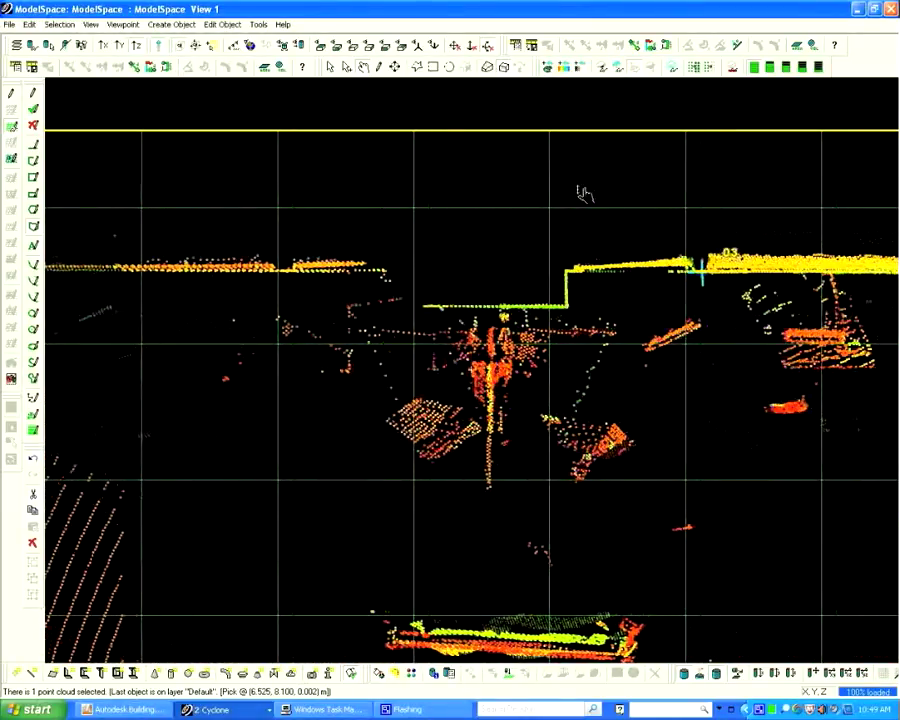
pyautogui.moveTo(585, 194); pyautogui.dragTo(585, 220, button='middle')
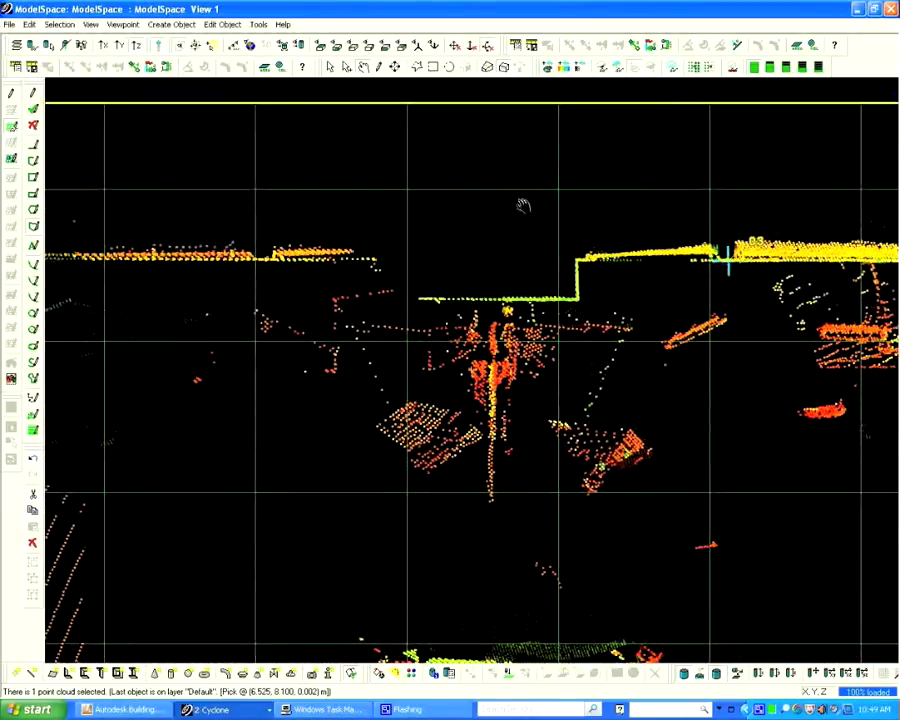
pyautogui.click(380, 71)
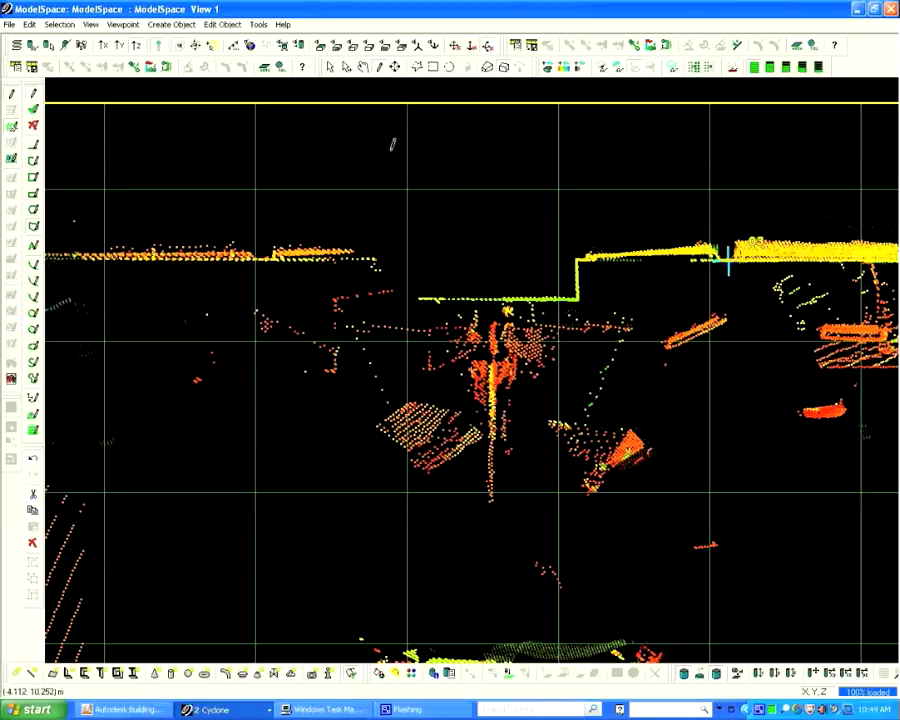
pyautogui.moveTo(421, 245); pyautogui.dragTo(421, 262)
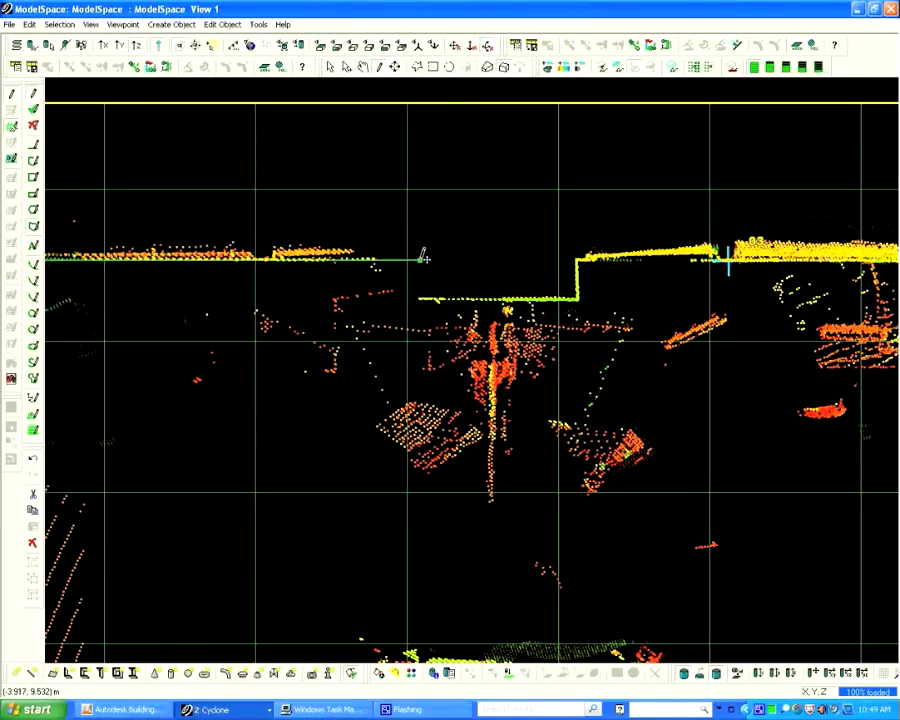
# Trace the shallow inward step of the upper wall through its corners and continue the outline onto the wall section beyond it
pyautogui.click(420, 258)
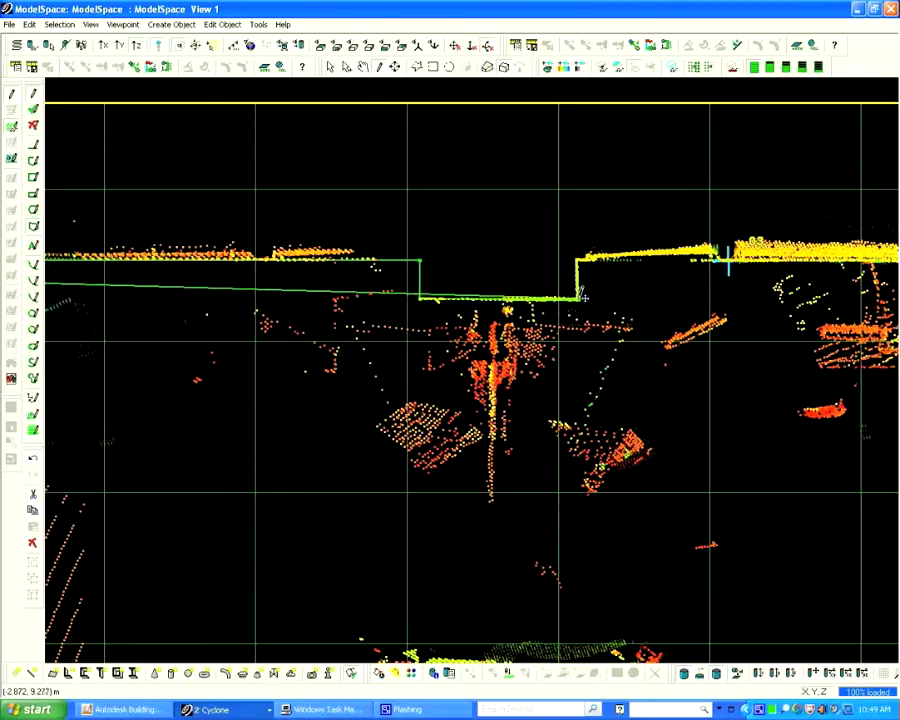
pyautogui.click(578, 263)
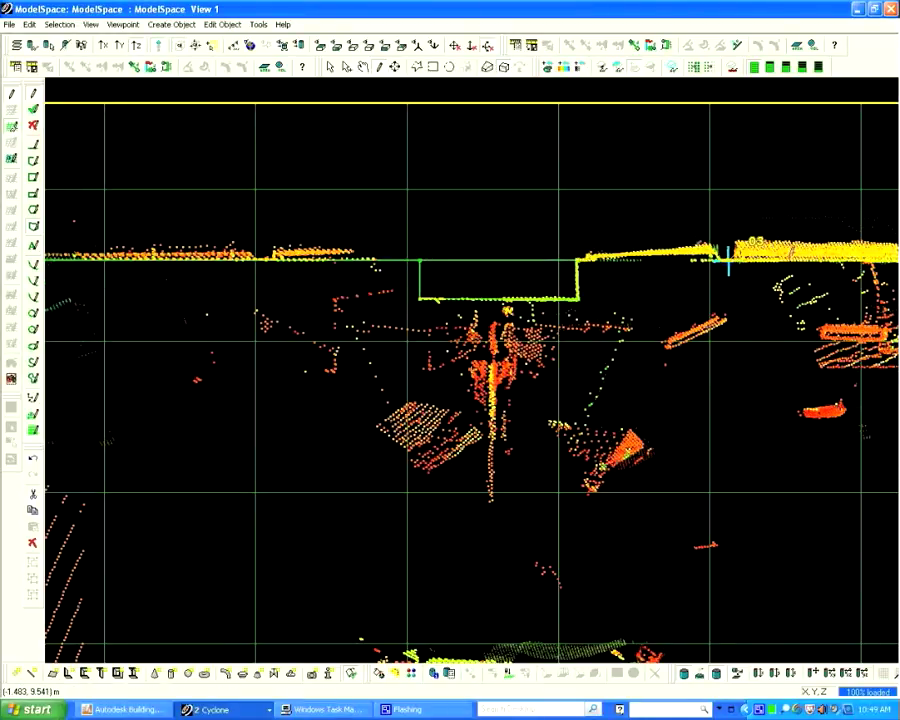
pyautogui.click(824, 259)
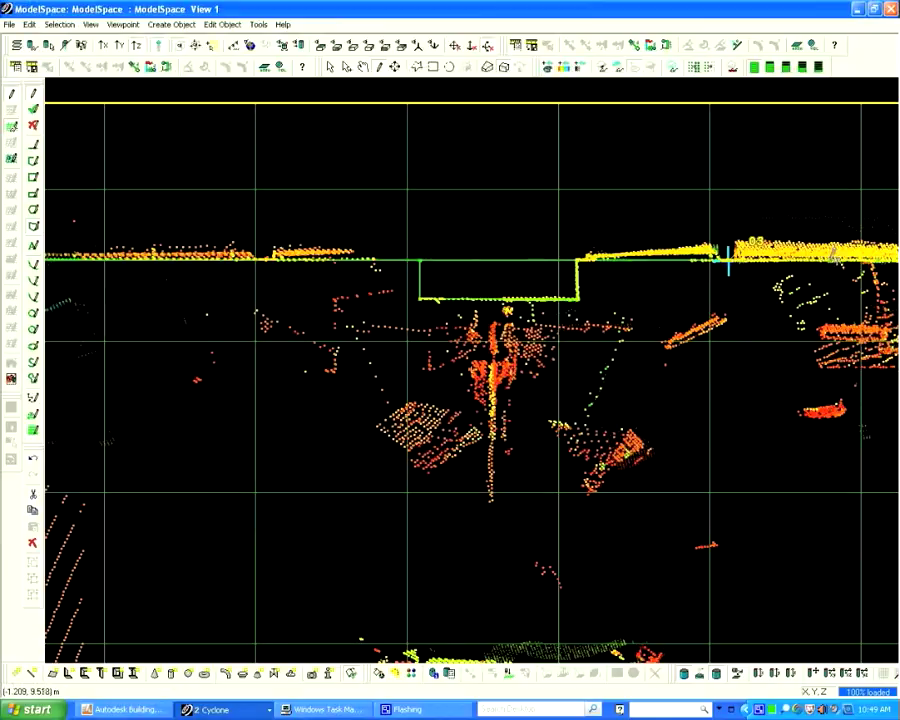
# Continue the outline along the upper wall to the building's upper-right corner and down the short return to the start of the diagonal wall
pyautogui.click(364, 70)
pyautogui.moveTo(731, 221); pyautogui.dragTo(388, 93)
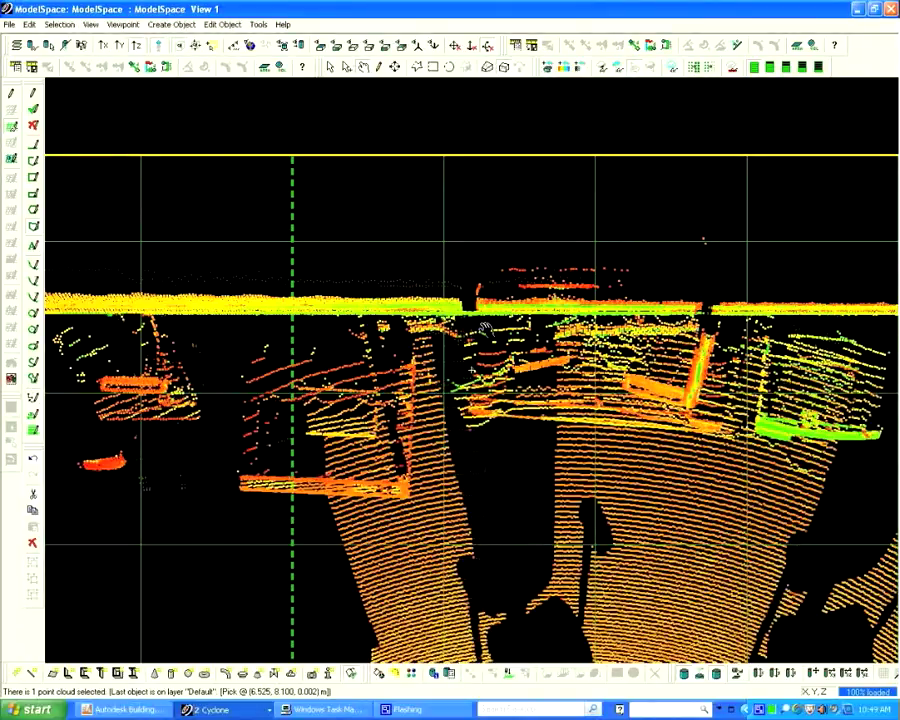
pyautogui.moveTo(485, 328); pyautogui.dragTo(454, 328, button='right')
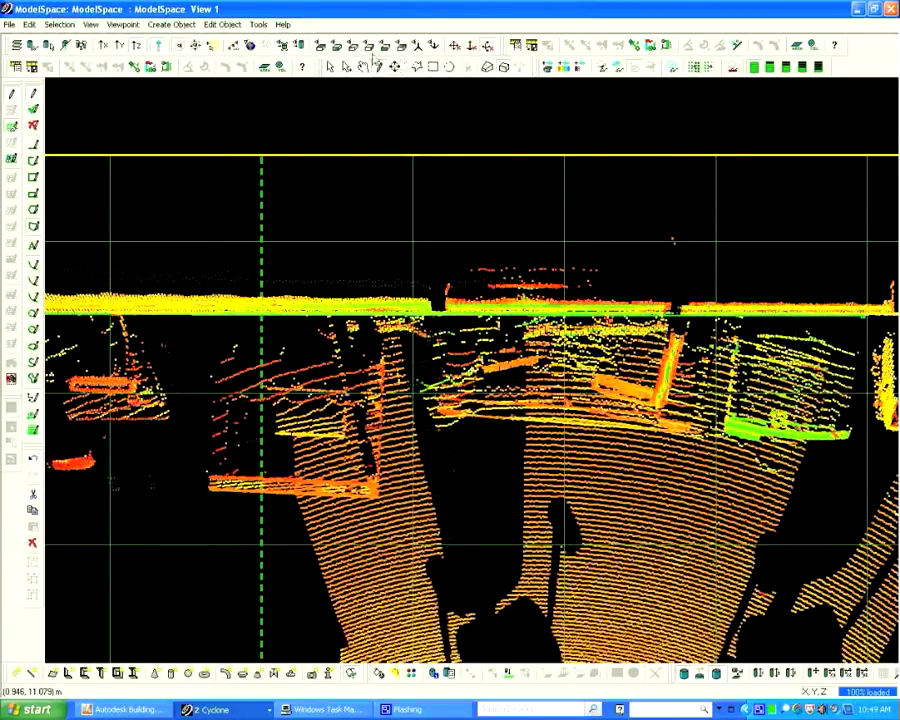
pyautogui.click(360, 69)
pyautogui.moveTo(659, 231); pyautogui.dragTo(218, 223)
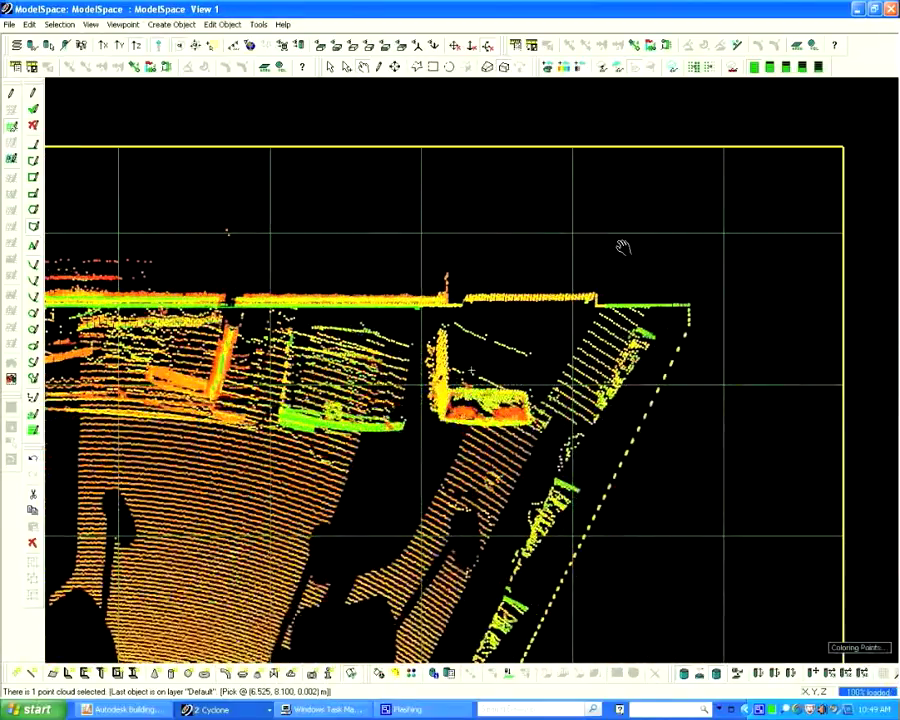
pyautogui.moveTo(622, 246); pyautogui.dragTo(392, 236)
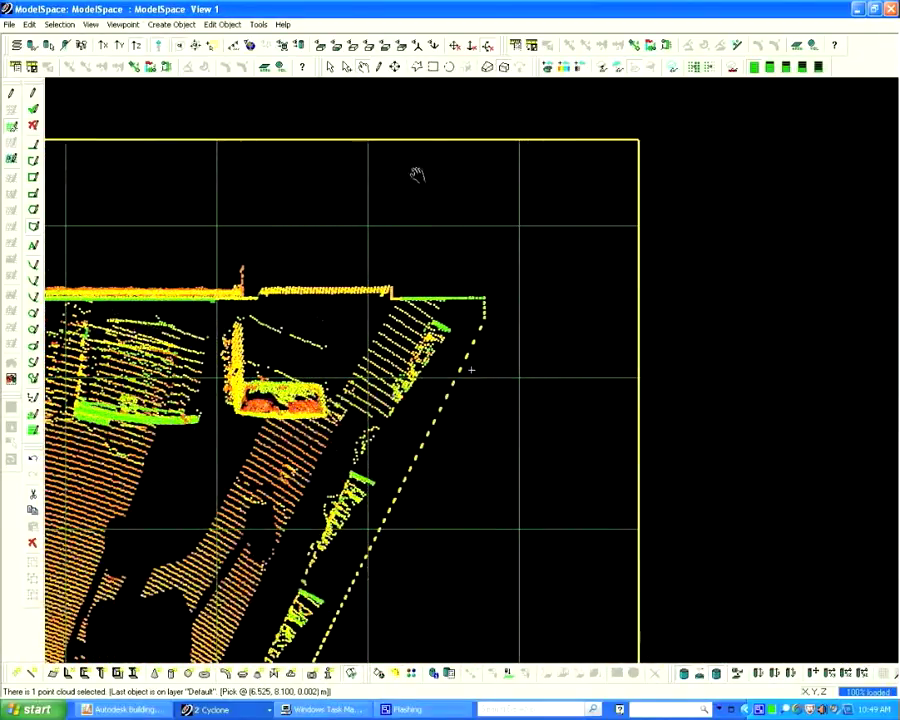
pyautogui.click(380, 68)
pyautogui.click(485, 297)
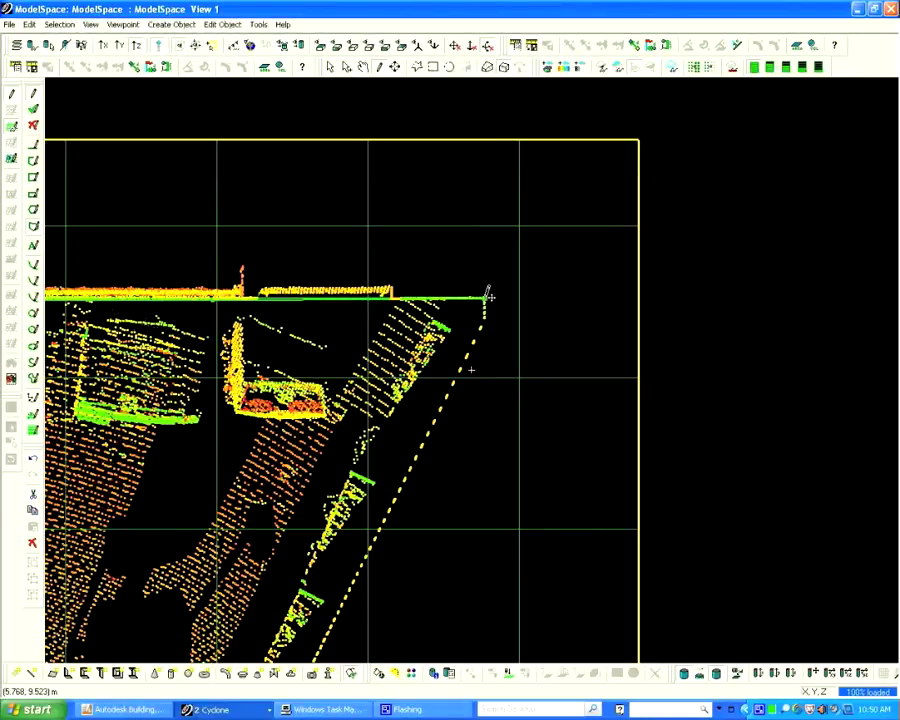
pyautogui.click(485, 315)
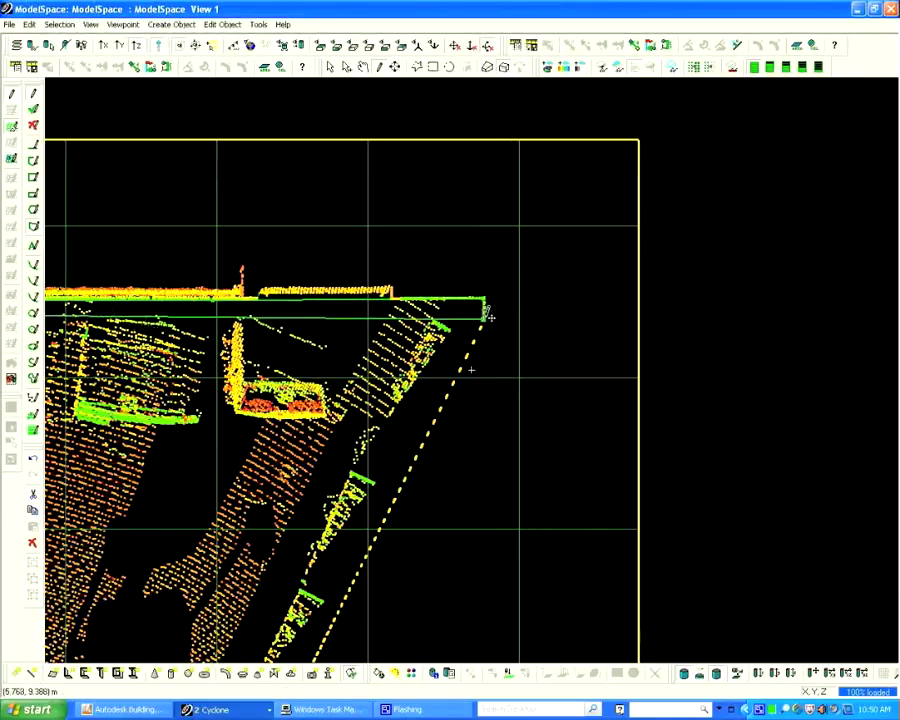
# Trace the upper diagonal wall, the short vertical wall below it, and the horizontal wall out to the next diagonal wall on the right side
pyautogui.click(364, 70)
pyautogui.moveTo(376, 612); pyautogui.dragTo(752, 14, button='right')
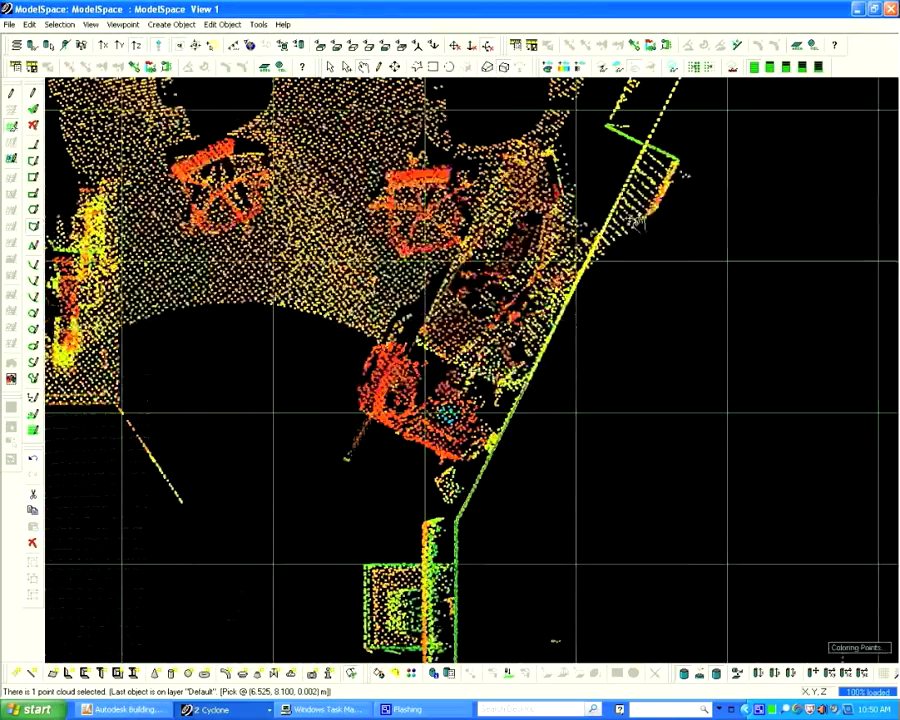
pyautogui.moveTo(552, 498); pyautogui.dragTo(585, 263, button='right')
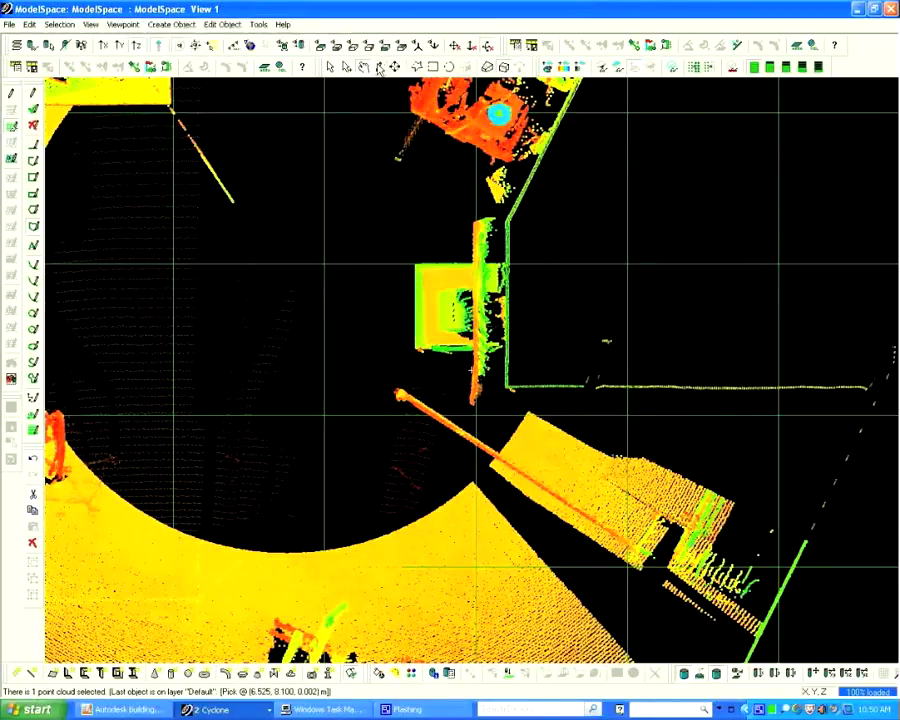
pyautogui.click(507, 221)
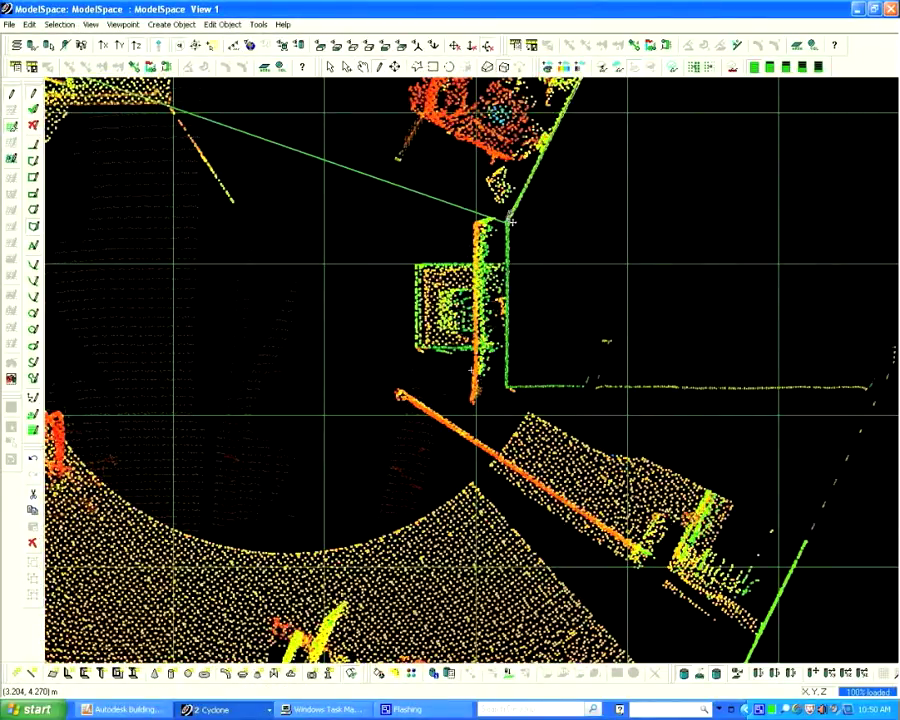
pyautogui.click(507, 387)
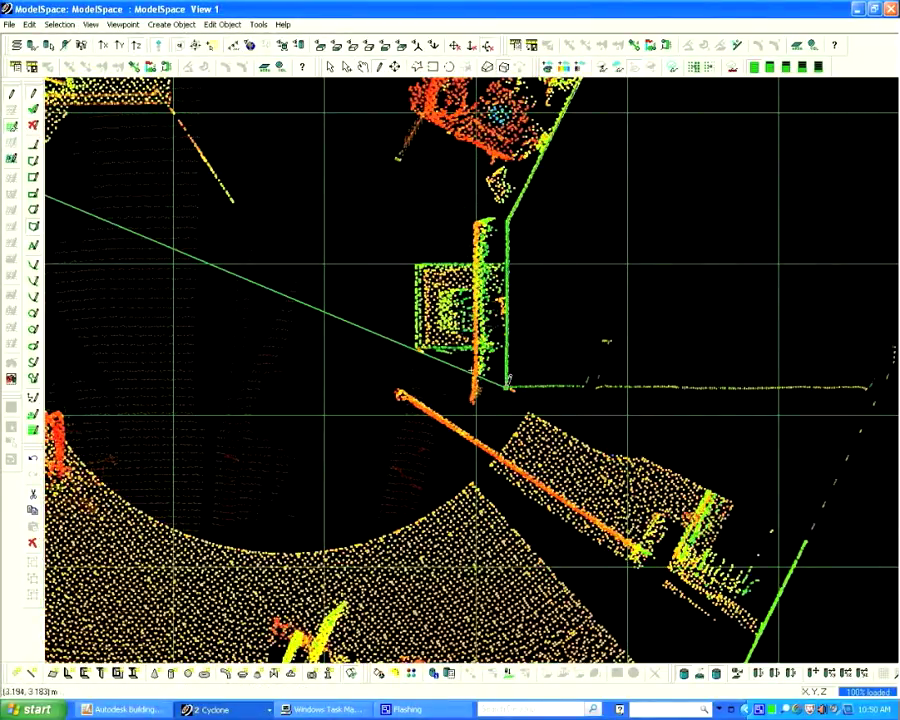
pyautogui.click(884, 383)
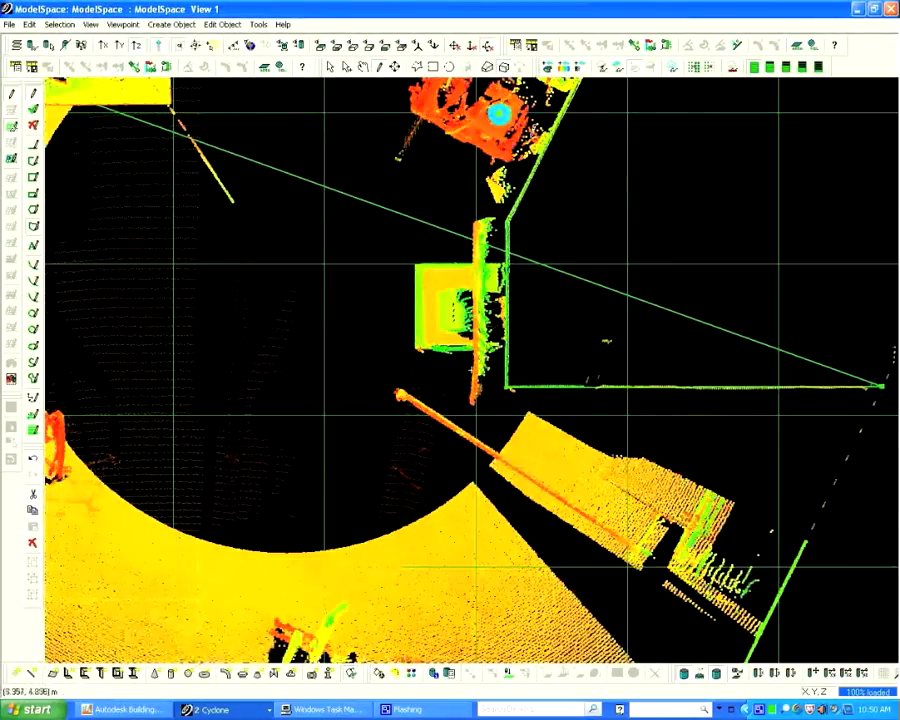
# Trace the middle diagonal wall down to its bend and the short vertical wall below it to the inner corner
pyautogui.moveTo(655, 441); pyautogui.dragTo(643, 212, button='right')
pyautogui.moveTo(673, 420); pyautogui.dragTo(548, 386, button='right')
pyautogui.scroll(-2, 547, 378)
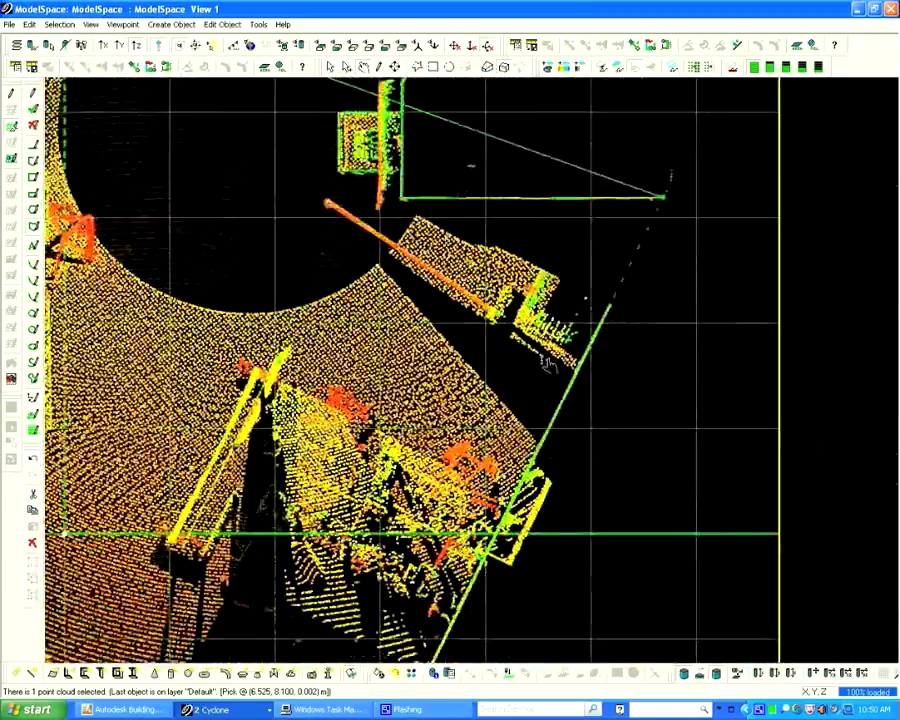
pyautogui.moveTo(590, 470); pyautogui.dragTo(717, 253, button='right')
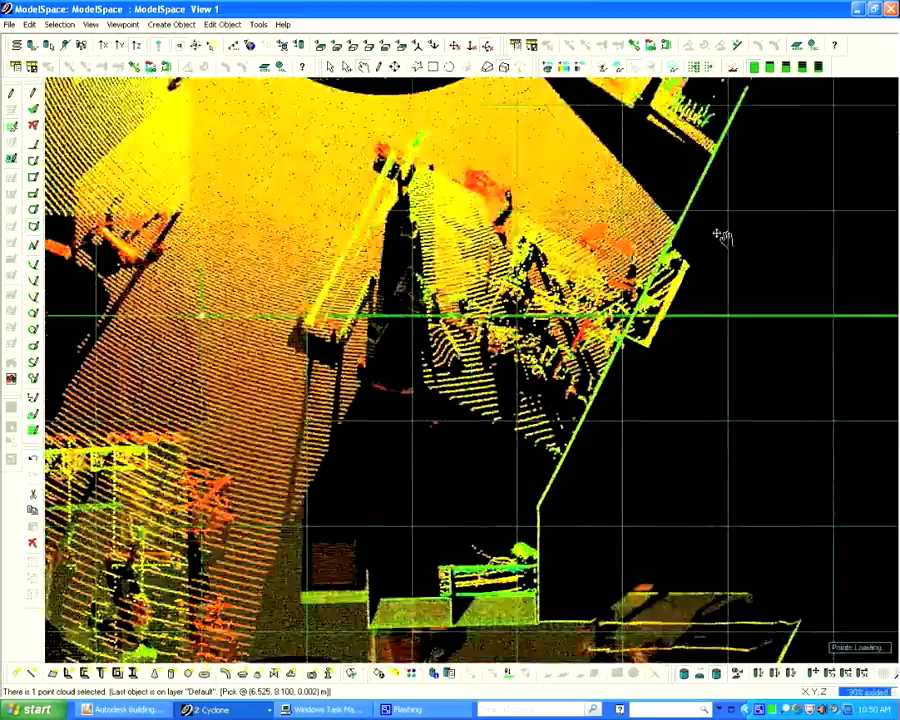
pyautogui.moveTo(612, 471); pyautogui.dragTo(723, 237, button='right')
pyautogui.scroll(2, 717, 271)
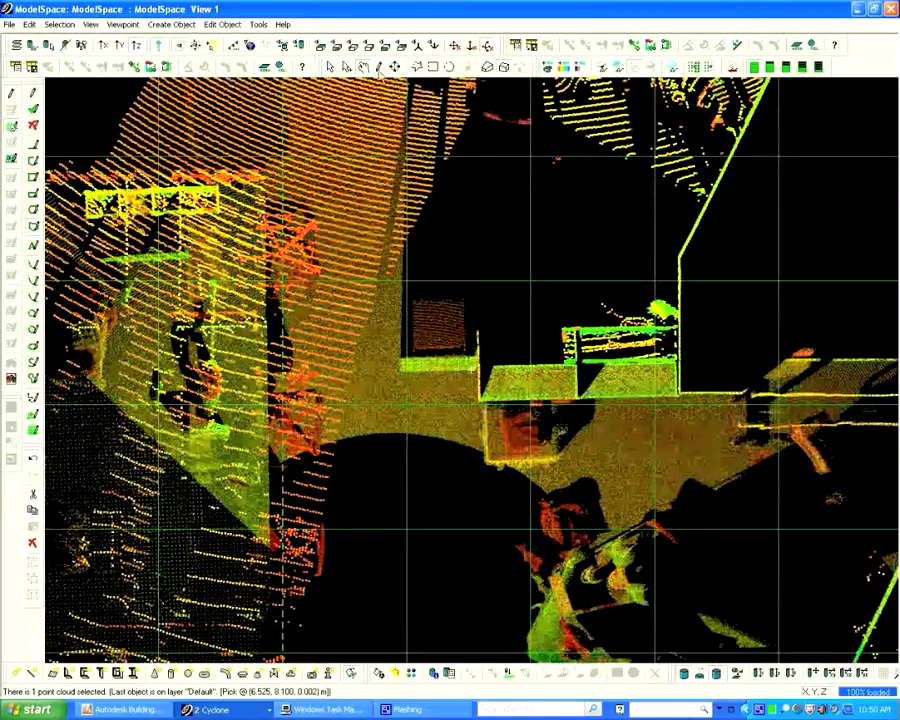
pyautogui.click(680, 256)
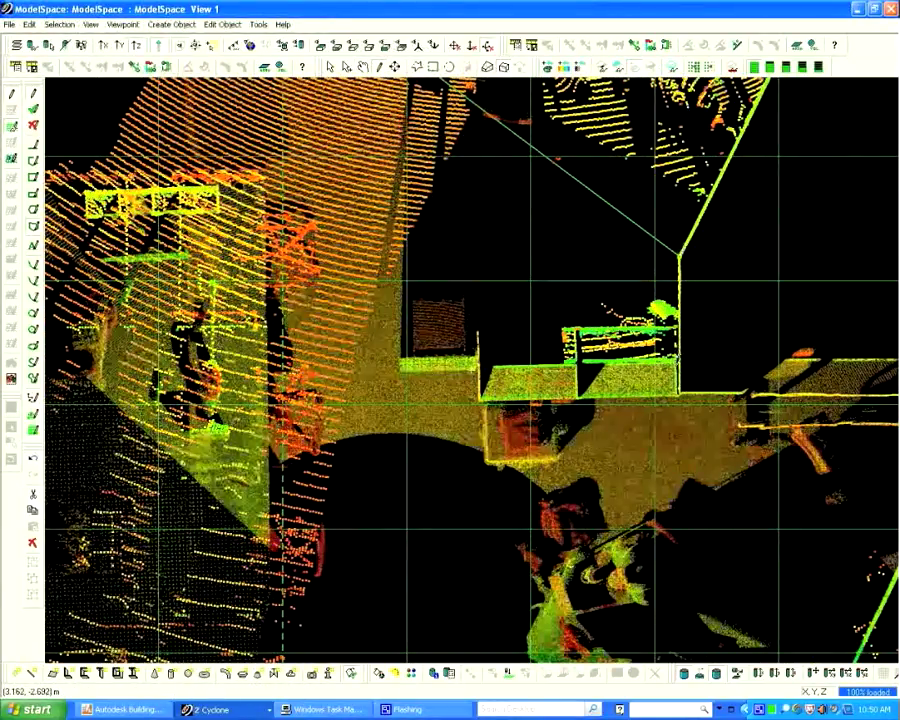
pyautogui.click(683, 385)
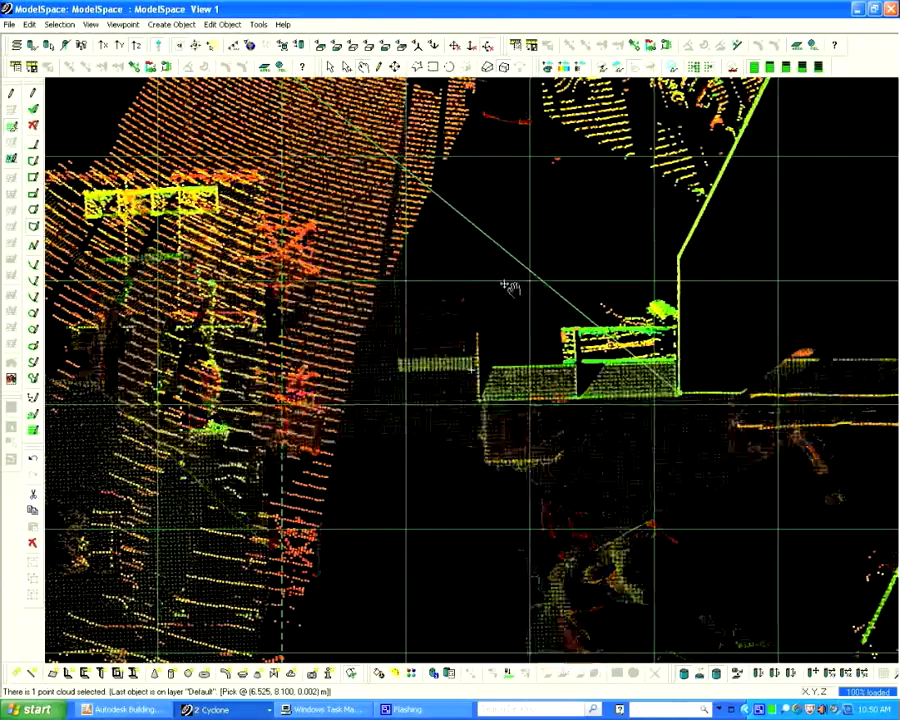
# Extend the outline from the inner corner along the horizontal wall to the top of the lower diagonal wall
pyautogui.moveTo(508, 287); pyautogui.dragTo(167, 210, button='right')
pyautogui.moveTo(584, 294); pyautogui.dragTo(499, 285, button='right')
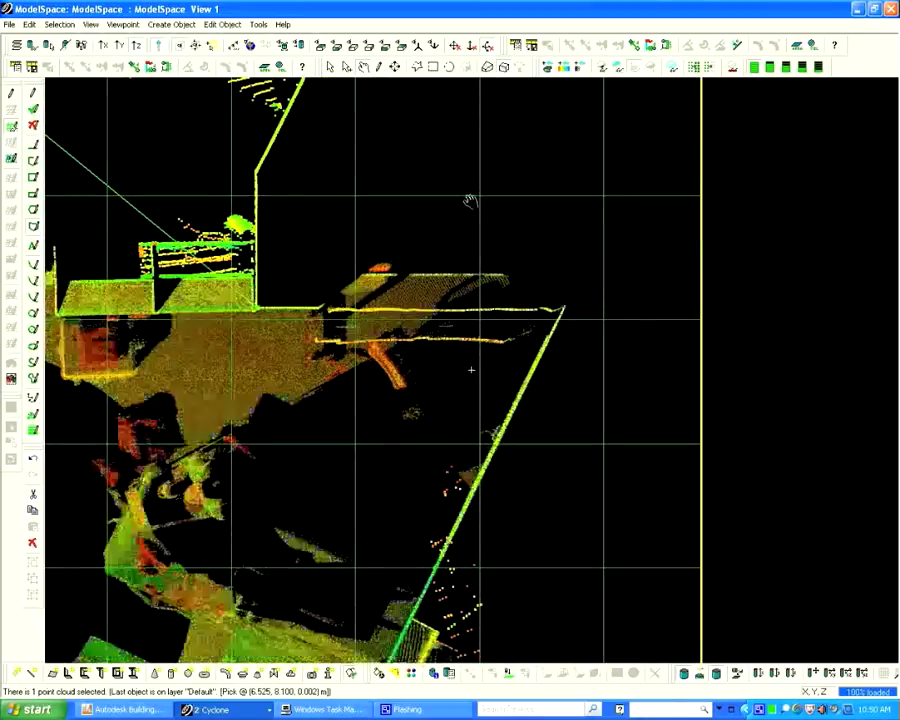
pyautogui.click(378, 67)
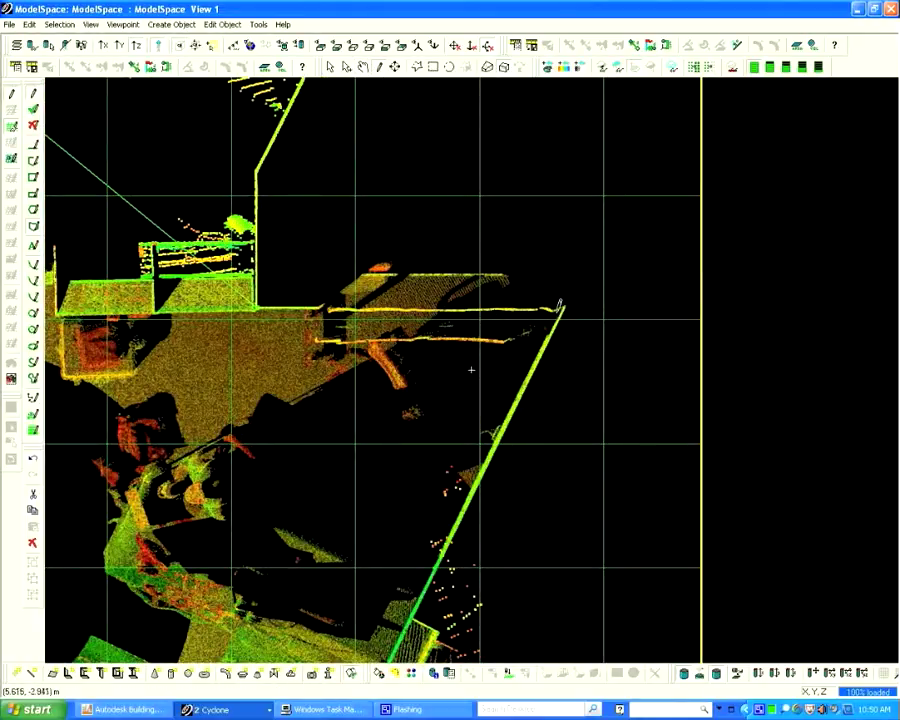
pyautogui.click(565, 308)
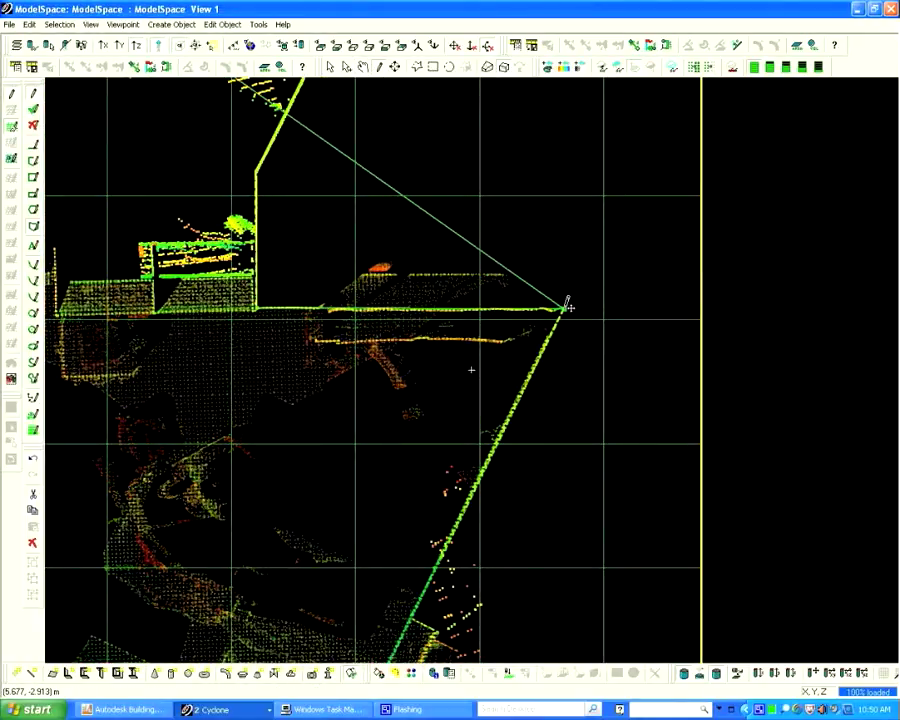
# Trace the lower diagonal wall down to its bend and the short vertical wall to the building's lower-right corner
pyautogui.click(363, 67)
pyautogui.moveTo(608, 246); pyautogui.dragTo(768, 4, button='right')
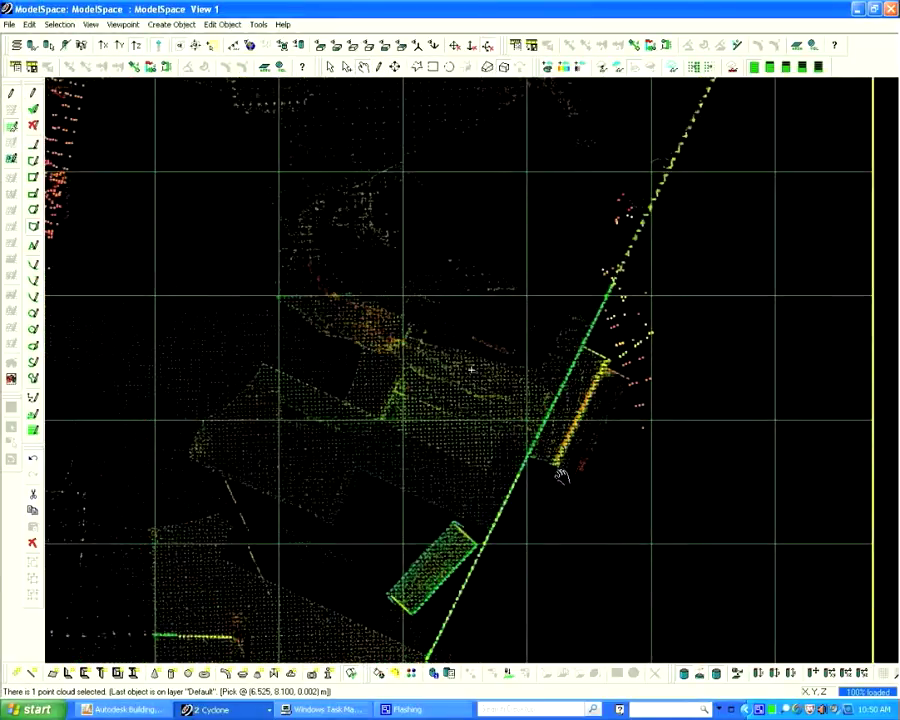
pyautogui.moveTo(558, 472); pyautogui.dragTo(691, 264, button='right')
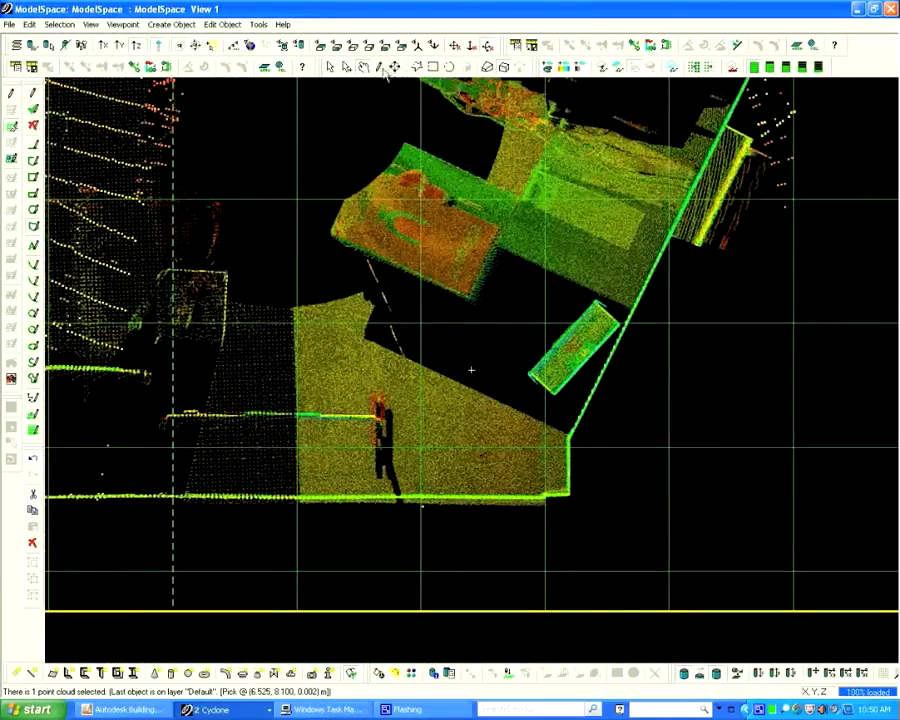
pyautogui.click(571, 437)
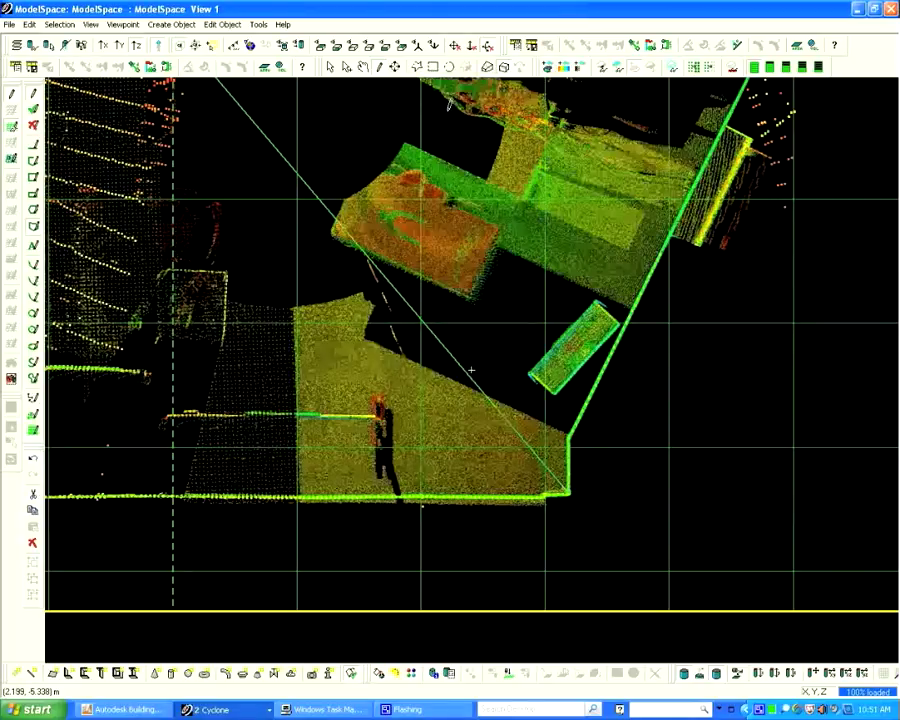
# Trace the long lower wall, including its step near the far end, to the building's lower-left corner
pyautogui.click(362, 67)
pyautogui.moveTo(368, 273); pyautogui.dragTo(785, 250)
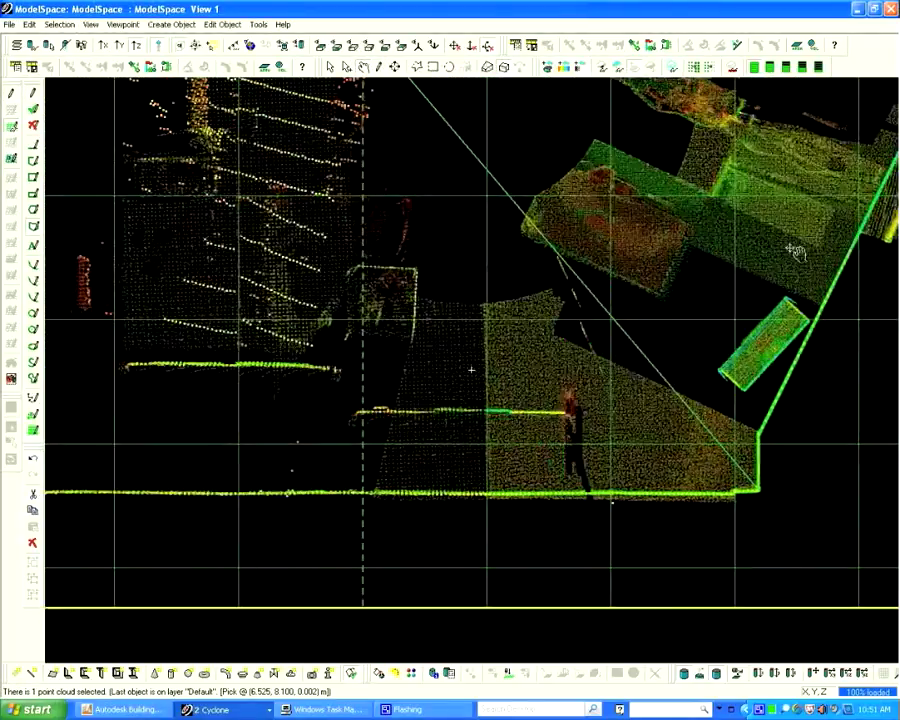
pyautogui.moveTo(252, 343); pyautogui.dragTo(650, 348)
pyautogui.moveTo(598, 377); pyautogui.dragTo(630, 404)
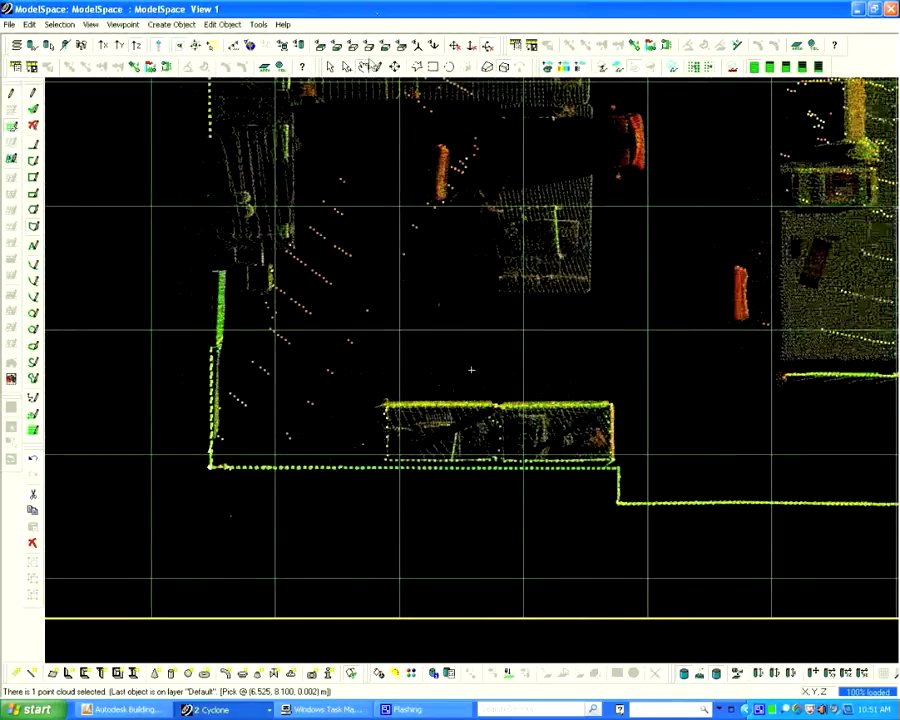
pyautogui.click(379, 67)
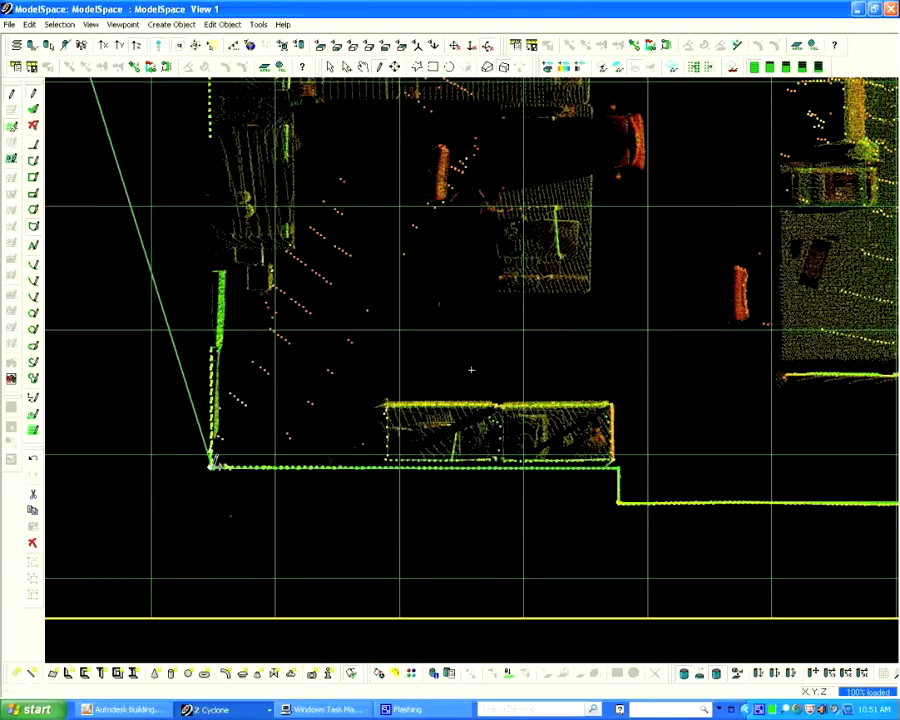
pyautogui.click(366, 67)
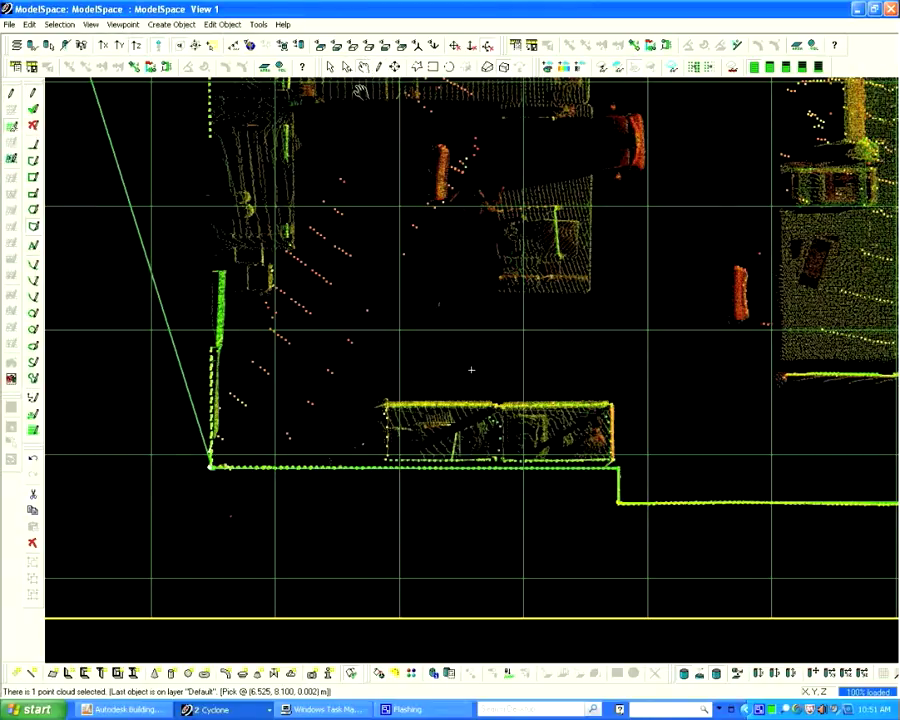
# Trace the long vertical wall from the building's lower-left corner up to the inner corner
pyautogui.moveTo(343, 231)
pyautogui.mouseDown(button='right')
pyautogui.moveTo(346, 290)
pyautogui.moveTo(366, 360)
pyautogui.moveTo(384, 580)
pyautogui.moveTo(400, 623)
pyautogui.mouseUp(button='right')
pyautogui.scroll(-3, 365, 362)
pyautogui.moveTo(363, 108); pyautogui.dragTo(440, 283, button='right')
pyautogui.scroll(1, 440, 283)
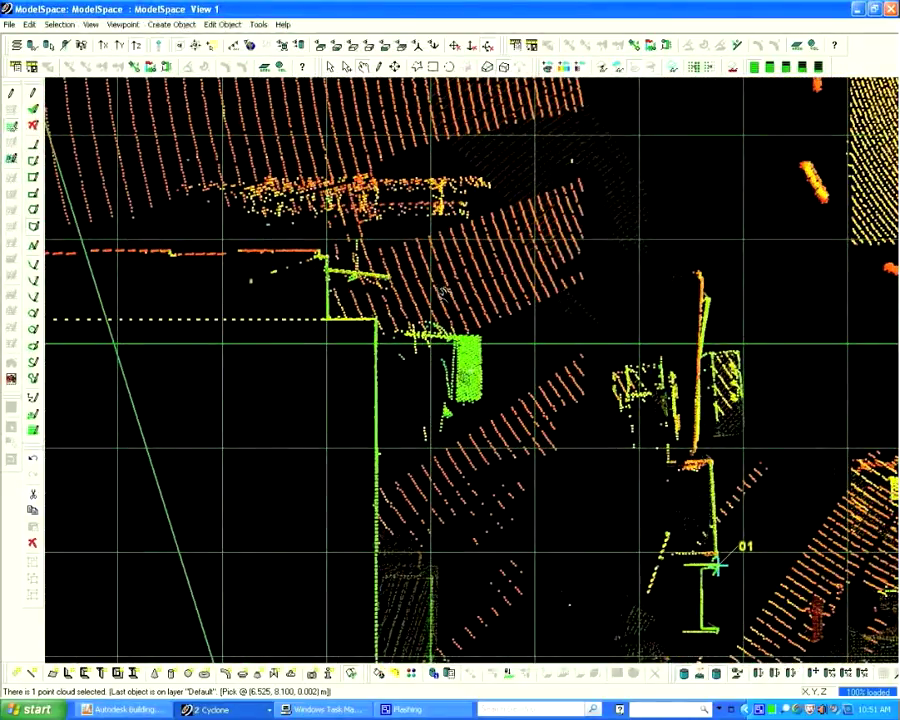
pyautogui.click(379, 67)
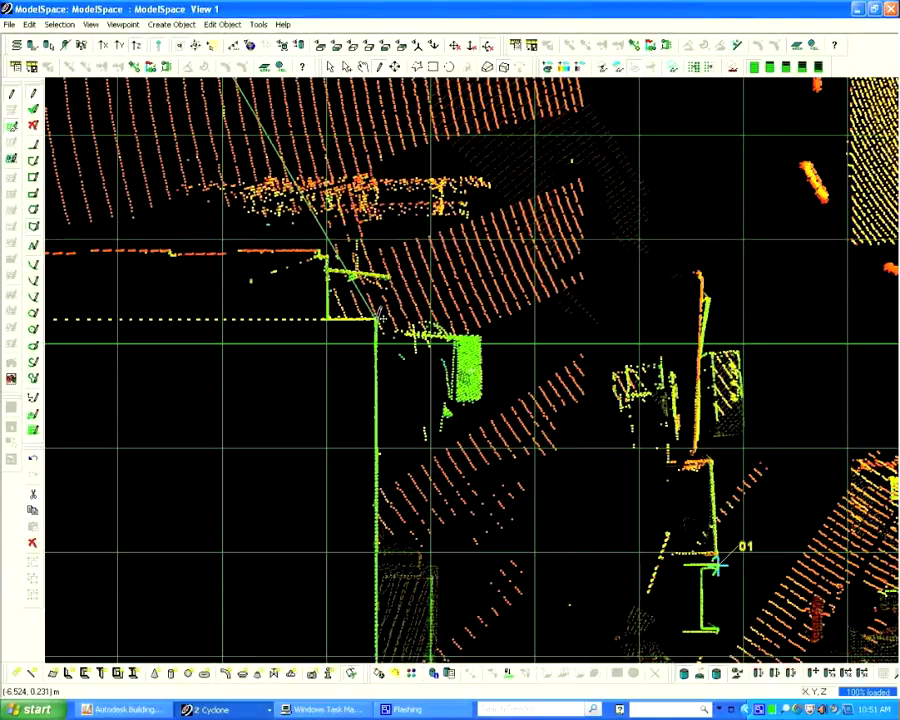
pyautogui.click(363, 66)
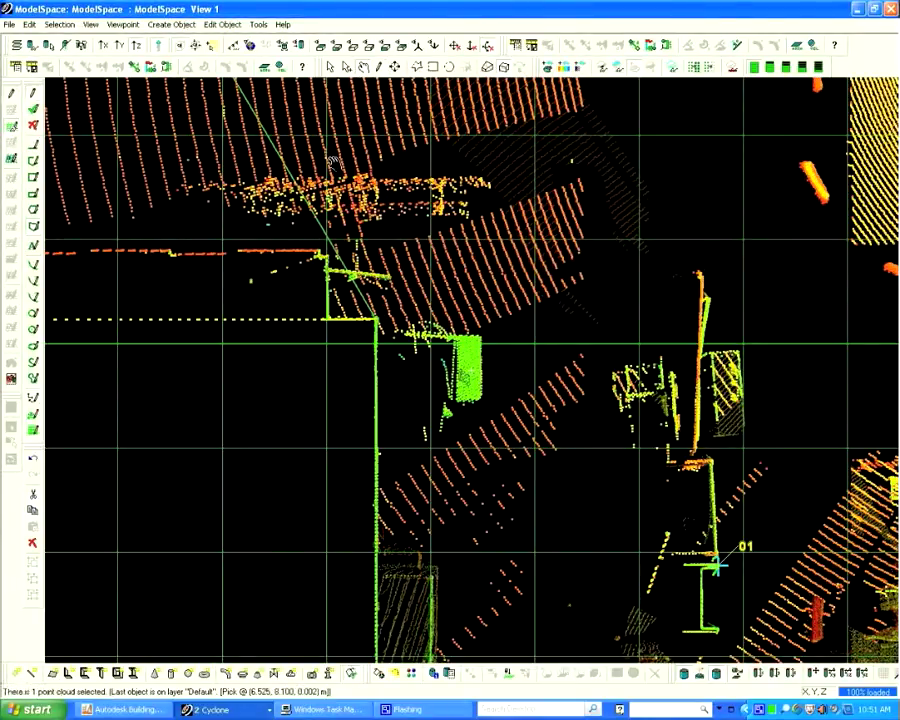
# Extend the outline along the dotted horizontal wall, up the vertical wall at its far end, and across the short offset to the outermost wall
pyautogui.moveTo(146, 270); pyautogui.dragTo(582, 357)
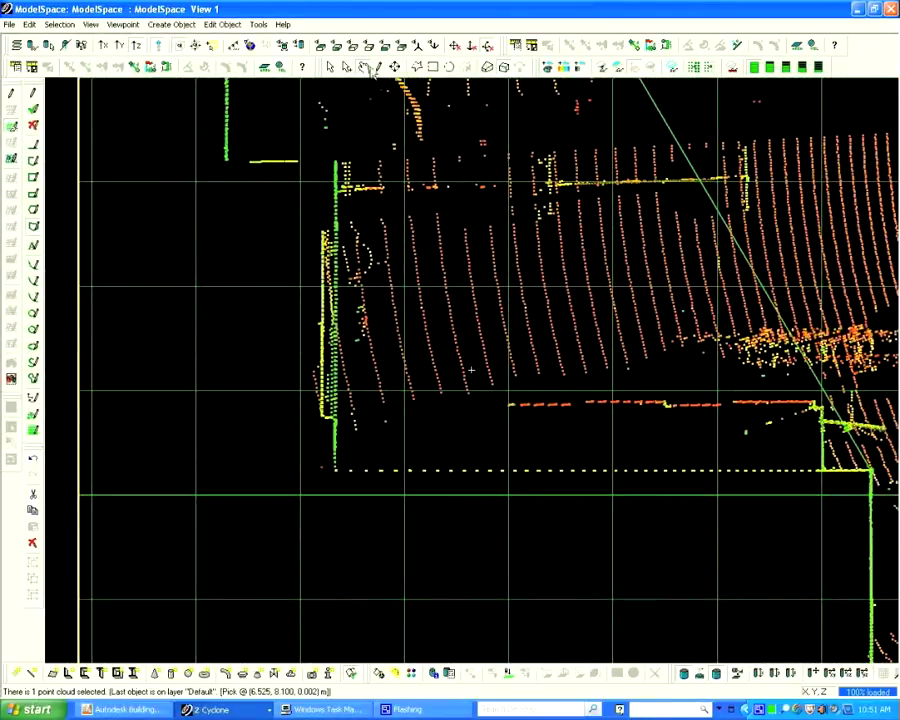
pyautogui.click(335, 471)
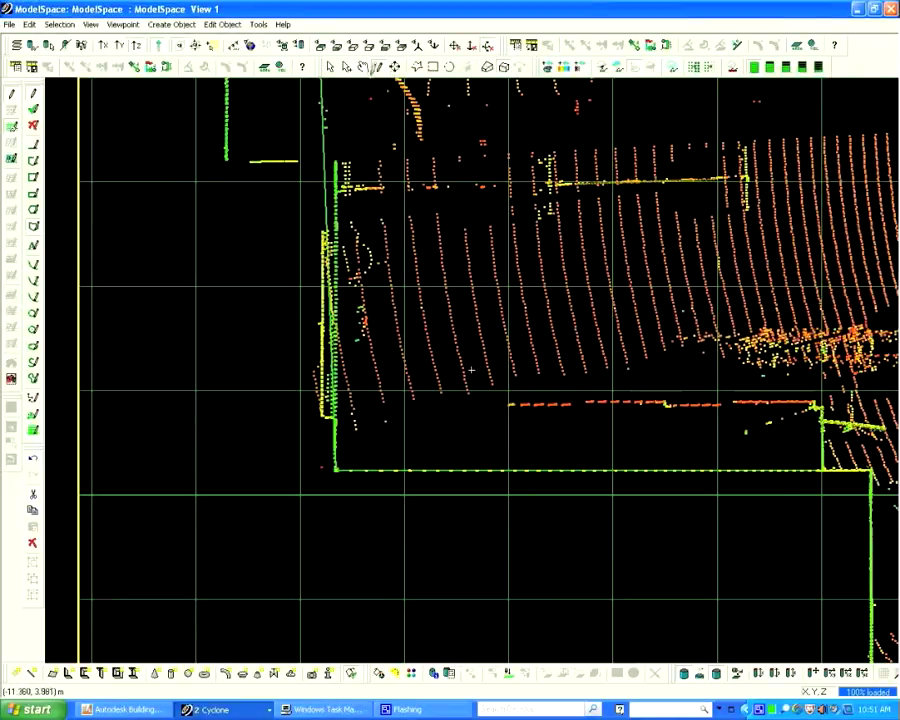
pyautogui.click(365, 69)
pyautogui.moveTo(370, 173); pyautogui.dragTo(406, 478)
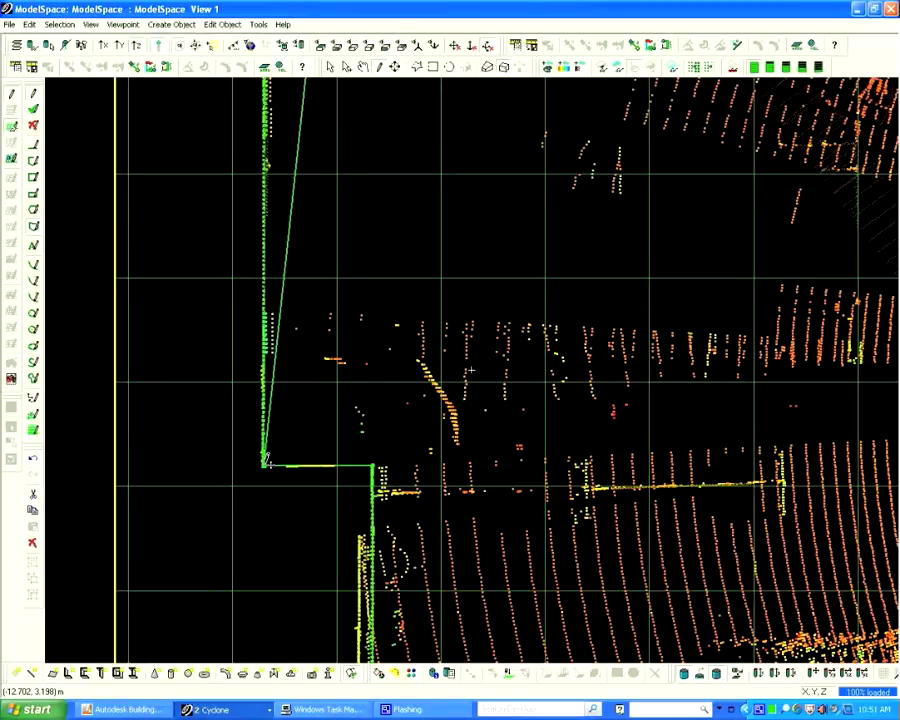
# Trace the outermost vertical wall and the notch at the upper-left corner, and create the closed outline from the drawing
pyautogui.click(364, 69)
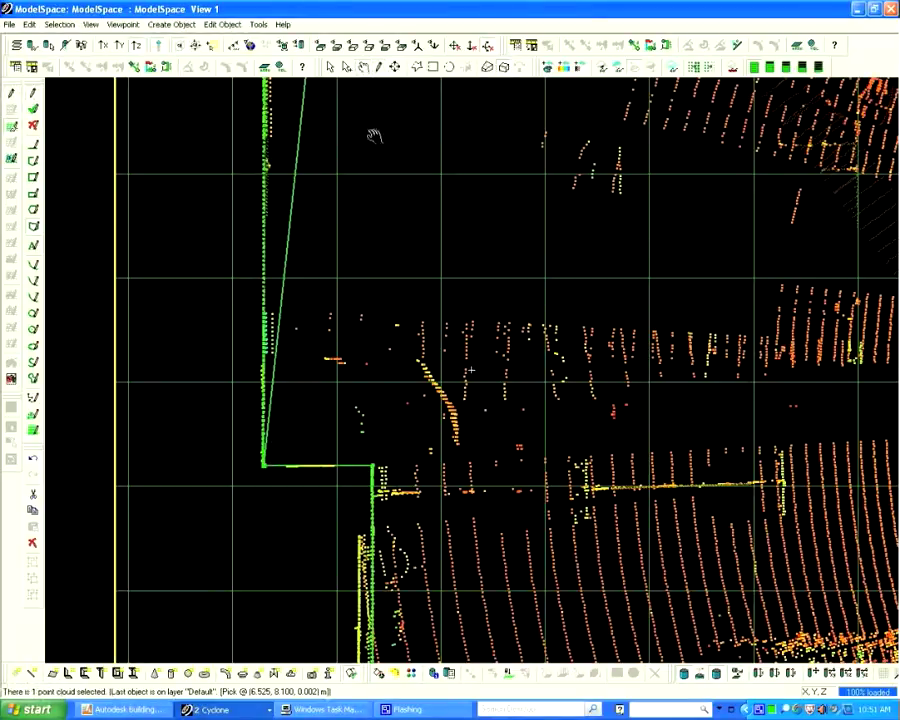
pyautogui.moveTo(369, 184); pyautogui.dragTo(543, 547, button='right')
pyautogui.moveTo(557, 100); pyautogui.dragTo(560, 165)
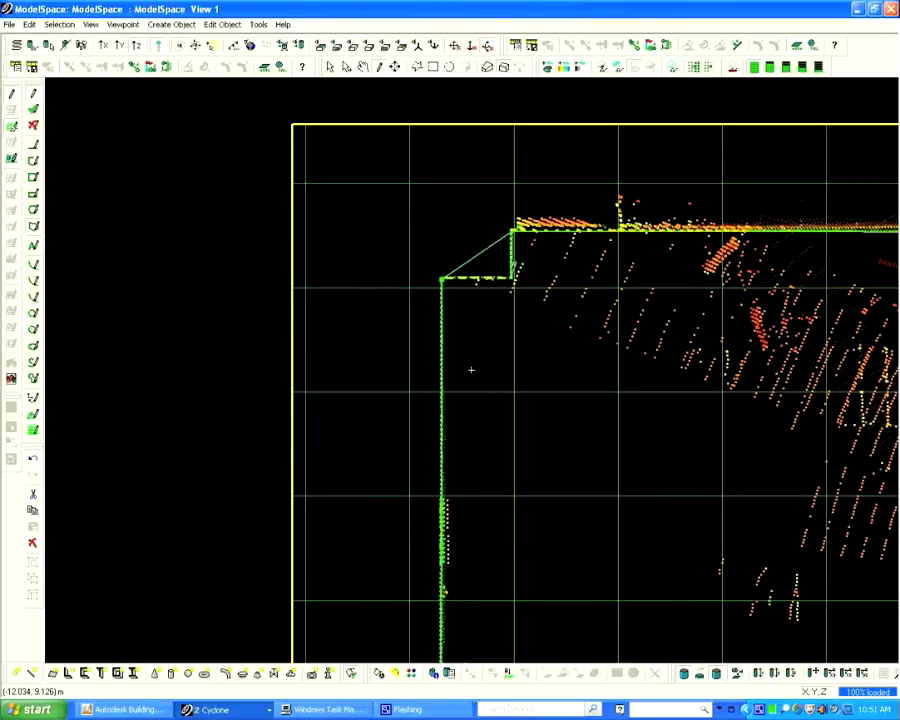
pyautogui.click(516, 276)
pyautogui.rightClick(513, 279)
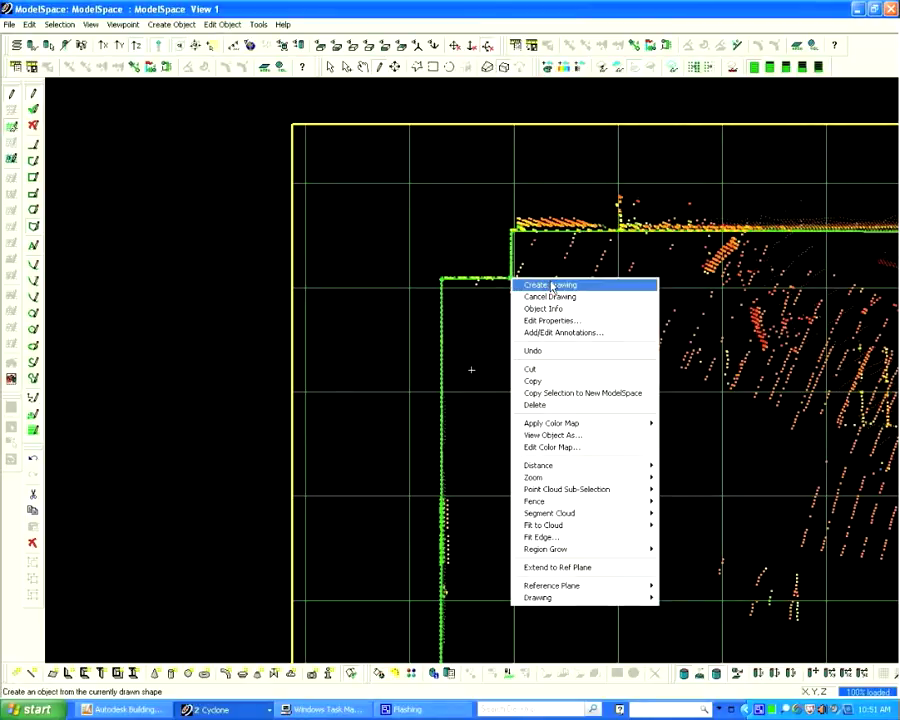
pyautogui.click(551, 286)
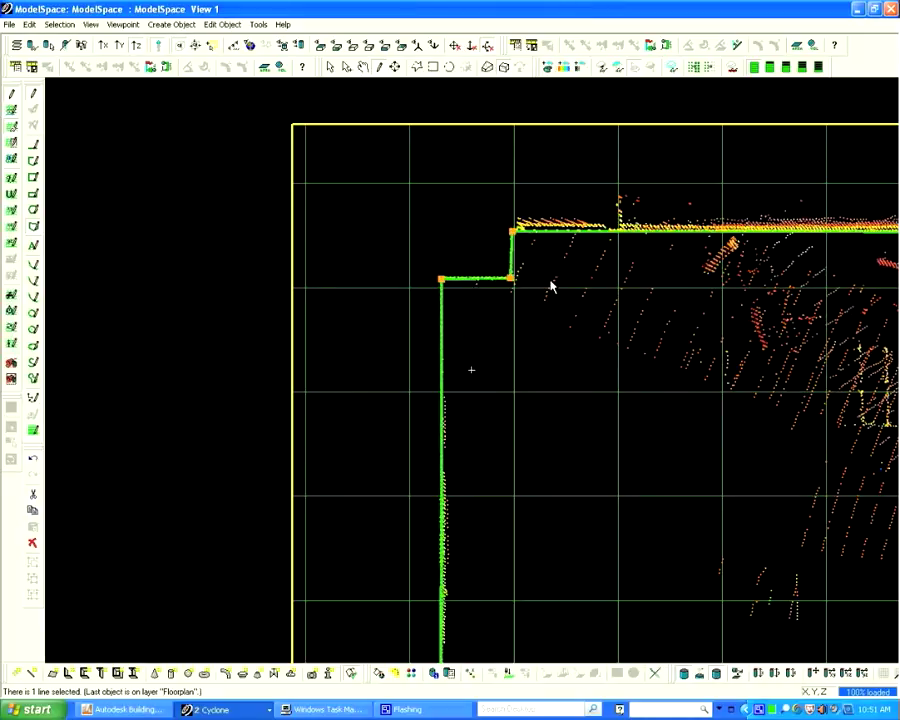
# Examine the complete floor plan outline against the point cloud
pyautogui.click(362, 67)
pyautogui.moveTo(623, 398); pyautogui.dragTo(487, 385, button='right')
pyautogui.moveTo(487, 385); pyautogui.dragTo(374, 197, button='middle')
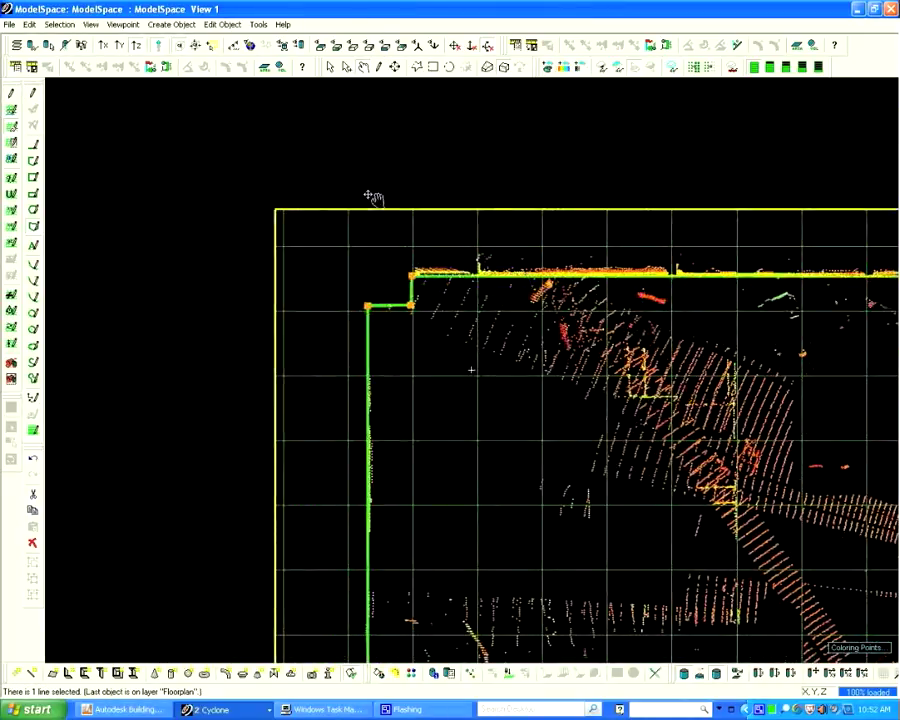
pyautogui.moveTo(374, 197); pyautogui.dragTo(214, 107, button='right')
pyautogui.moveTo(506, 414); pyautogui.dragTo(400, 362, button='right')
pyautogui.moveTo(400, 362); pyautogui.dragTo(417, 303, button='middle')
pyautogui.scroll(-5, 418, 304)
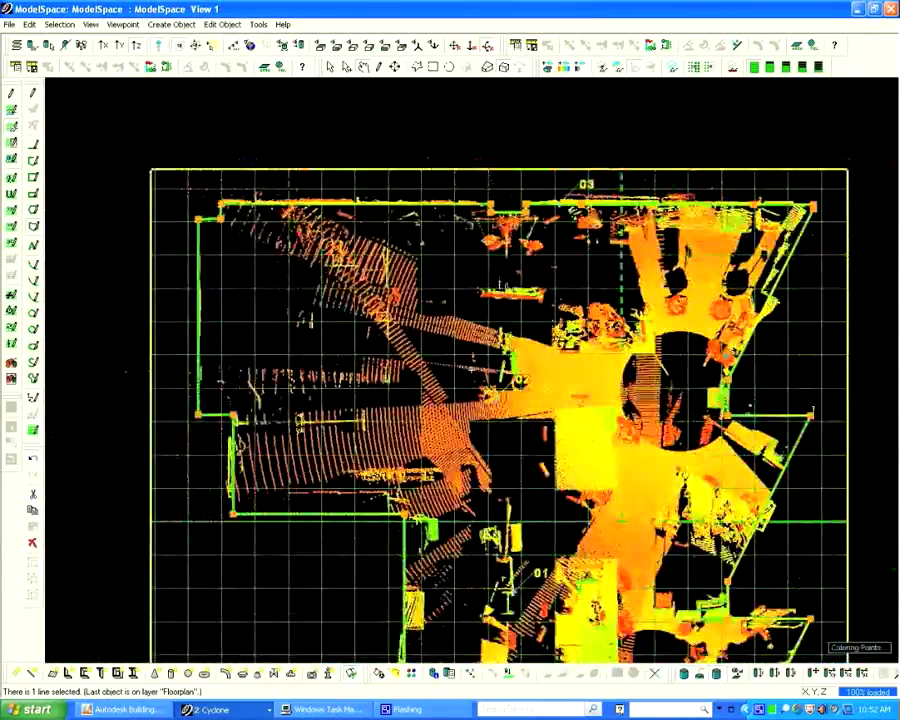
pyautogui.moveTo(504, 286); pyautogui.dragTo(507, 245, button='middle')
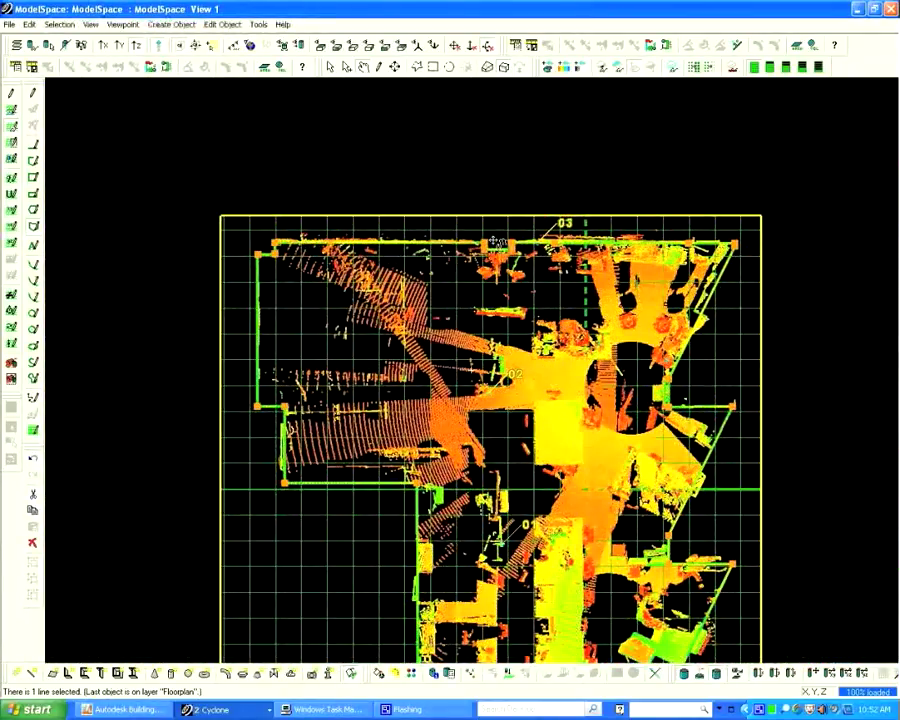
pyautogui.moveTo(528, 475); pyautogui.dragTo(525, 387, button='right')
pyautogui.moveTo(520, 342); pyautogui.dragTo(516, 334, button='right')
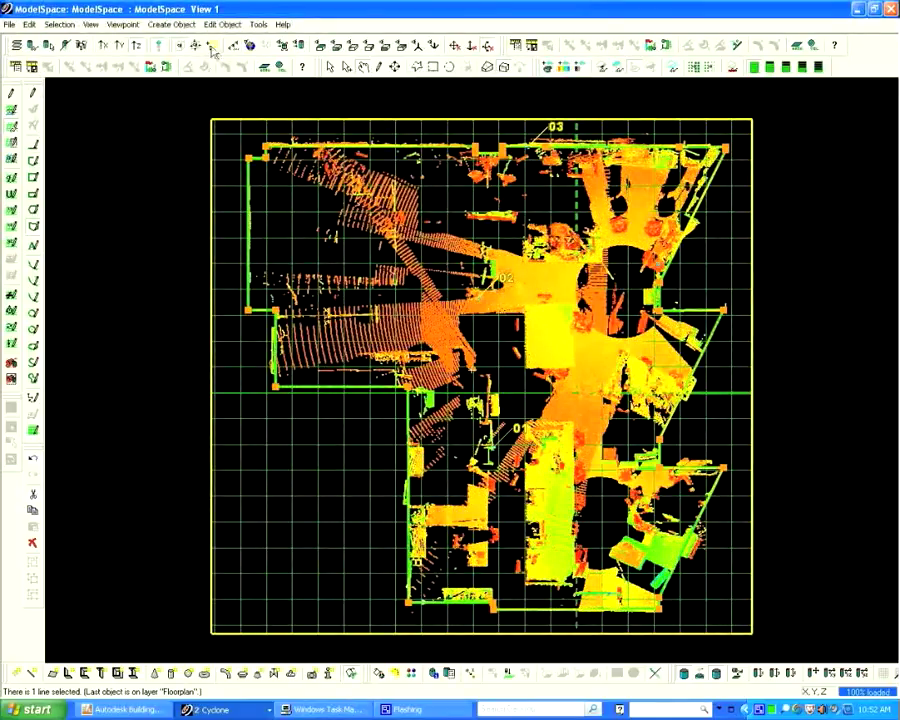
# Turn off the visibility of the Point Cloud object type and deselect the outline
pyautogui.click(16, 45)
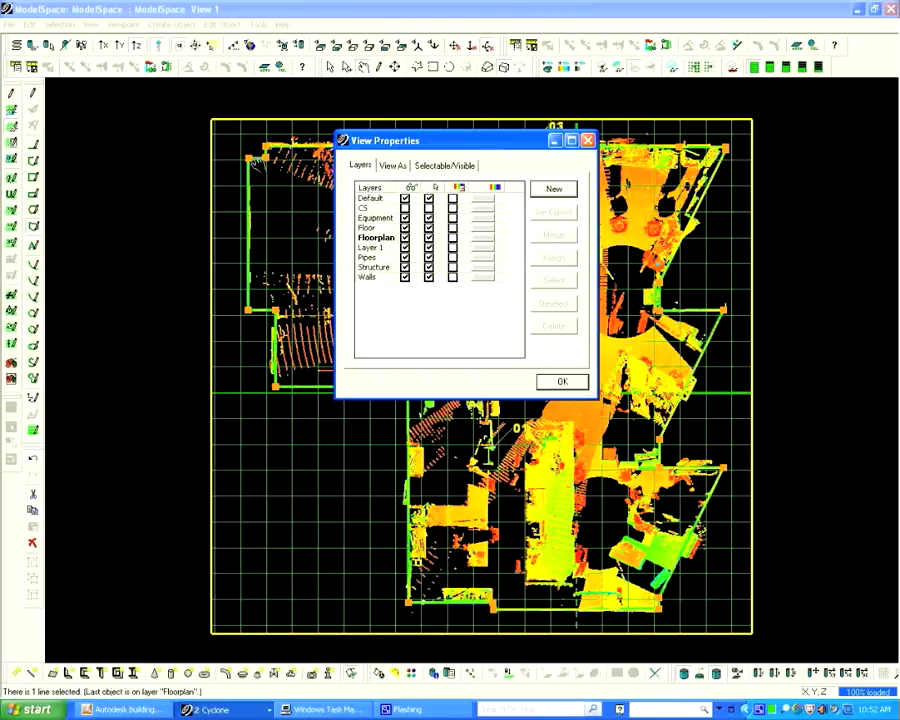
pyautogui.click(445, 166)
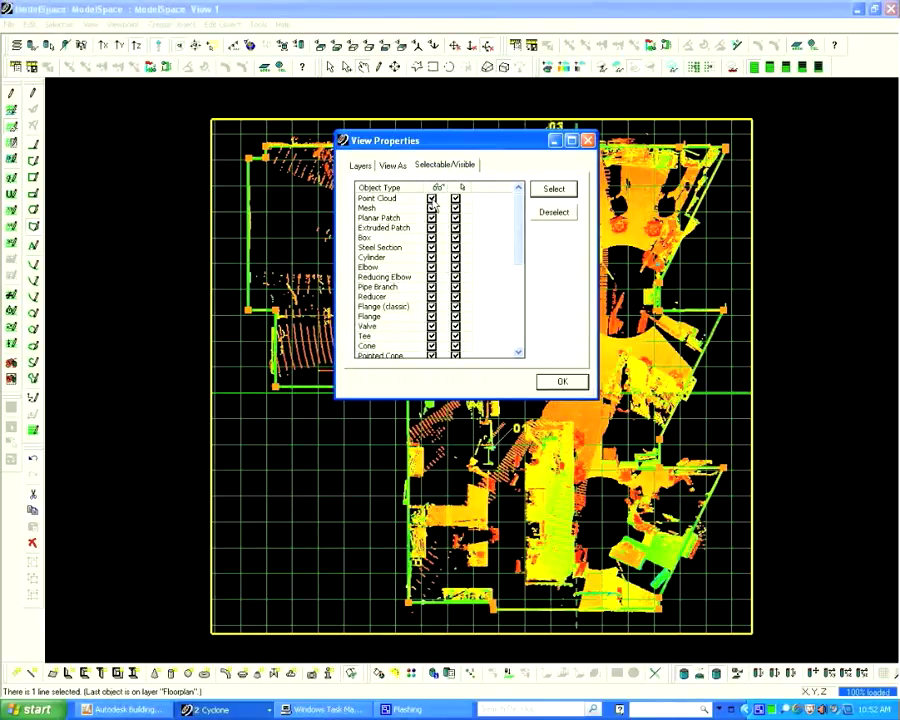
pyautogui.click(433, 200)
pyautogui.click(432, 200)
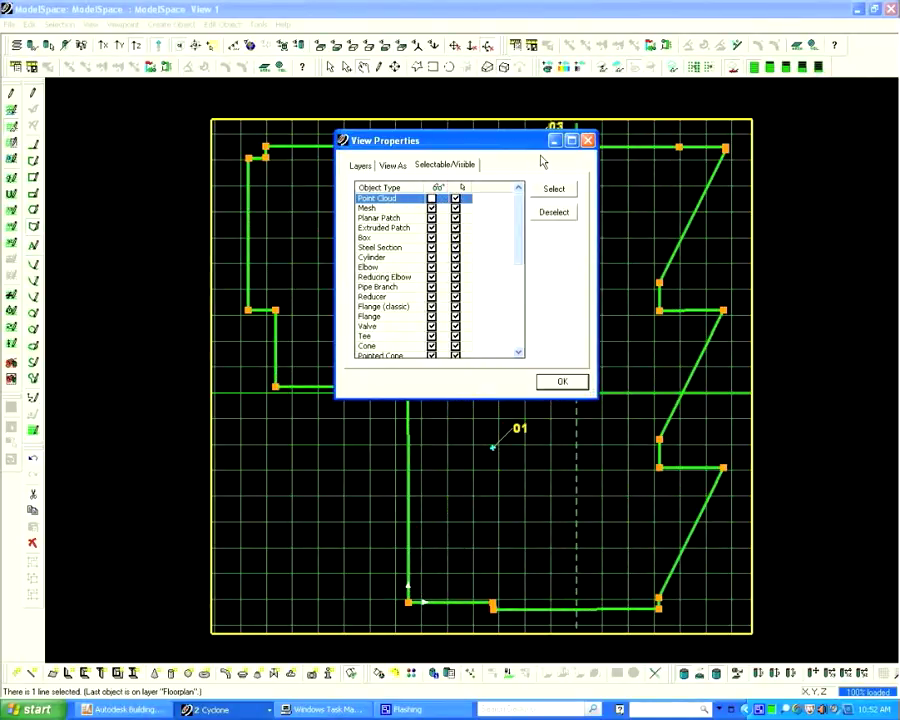
pyautogui.click(562, 382)
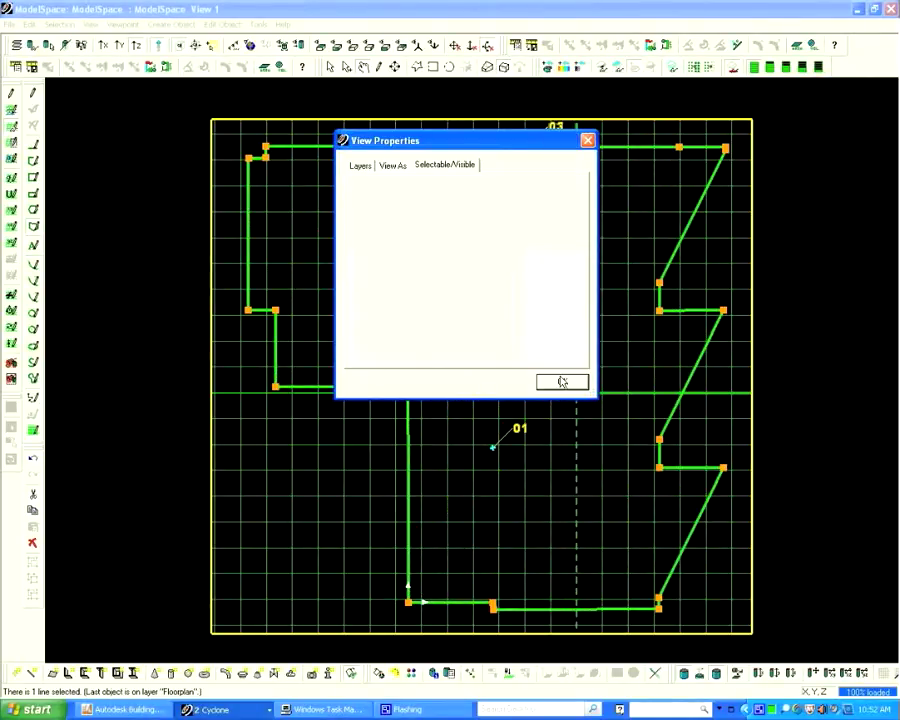
pyautogui.click(300, 231)
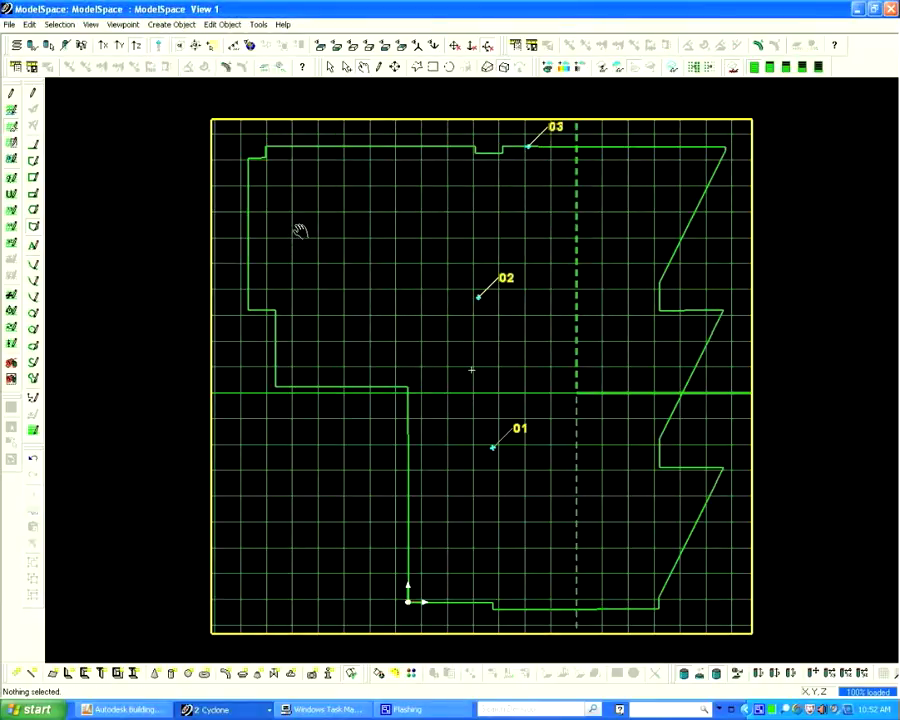
# Hide the reference plane grid behind the floor plan outline
pyautogui.scroll(3, 476, 246)
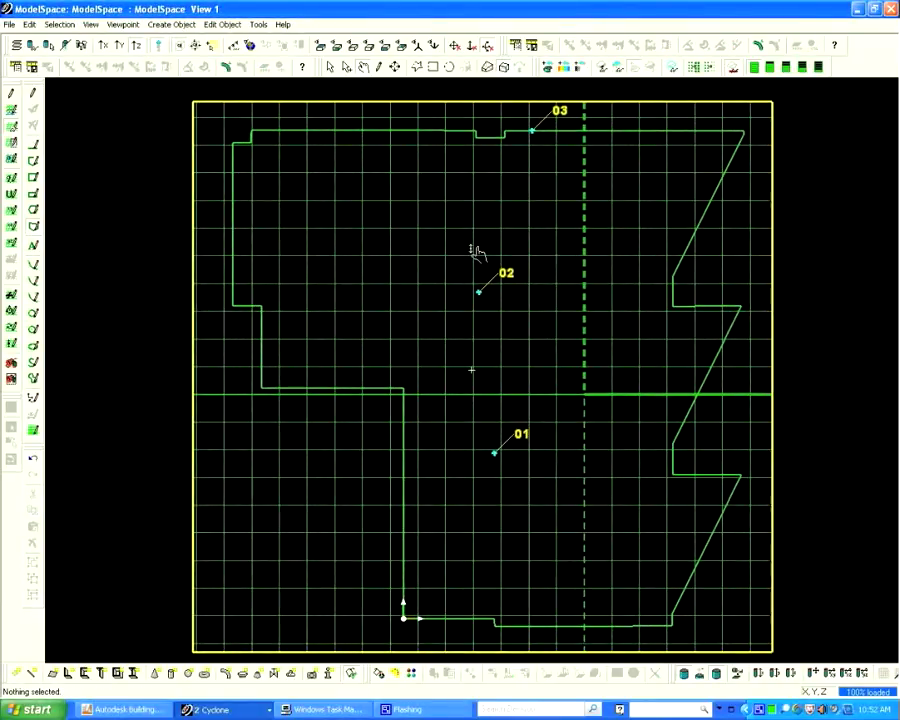
pyautogui.click(12, 126)
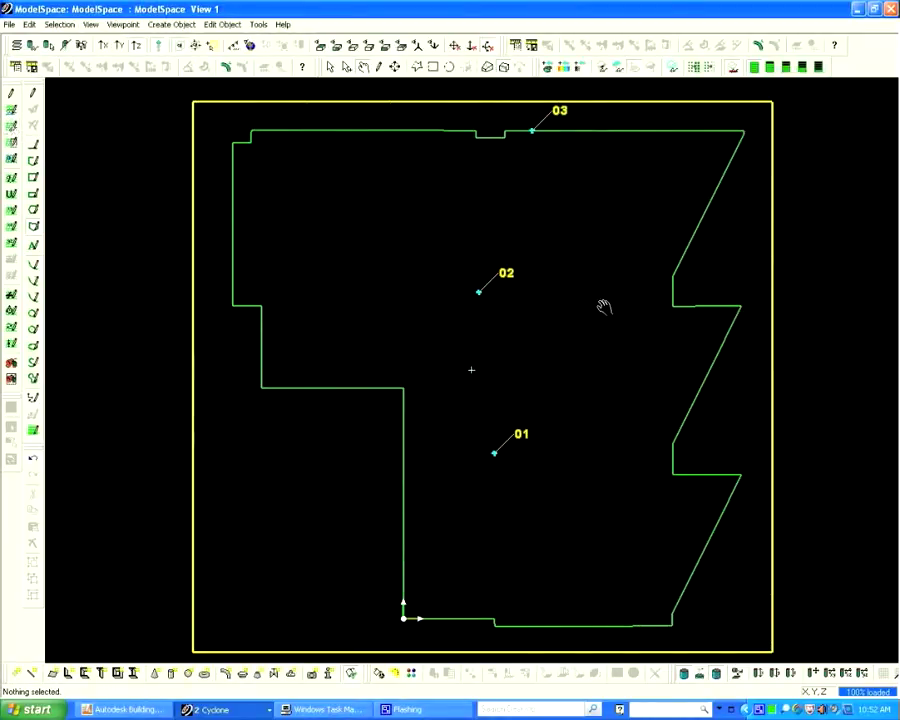
pyautogui.click(488, 46)
pyautogui.moveTo(502, 334); pyautogui.dragTo(595, 298)
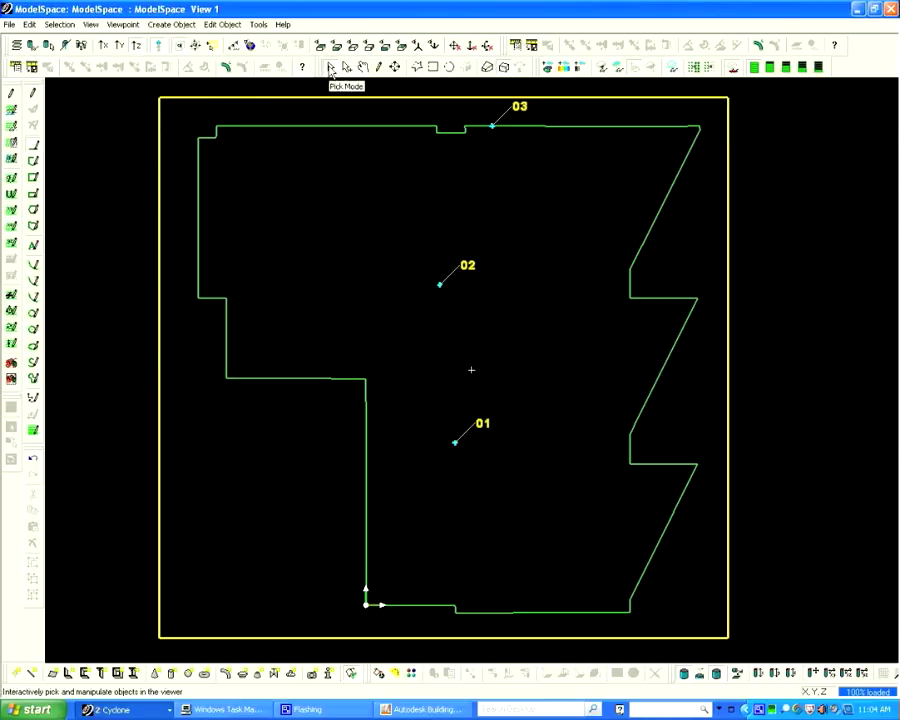
# Select the floor plan outline and start exporting it with COE Format (*.coe) as the file type
pyautogui.click(253, 126)
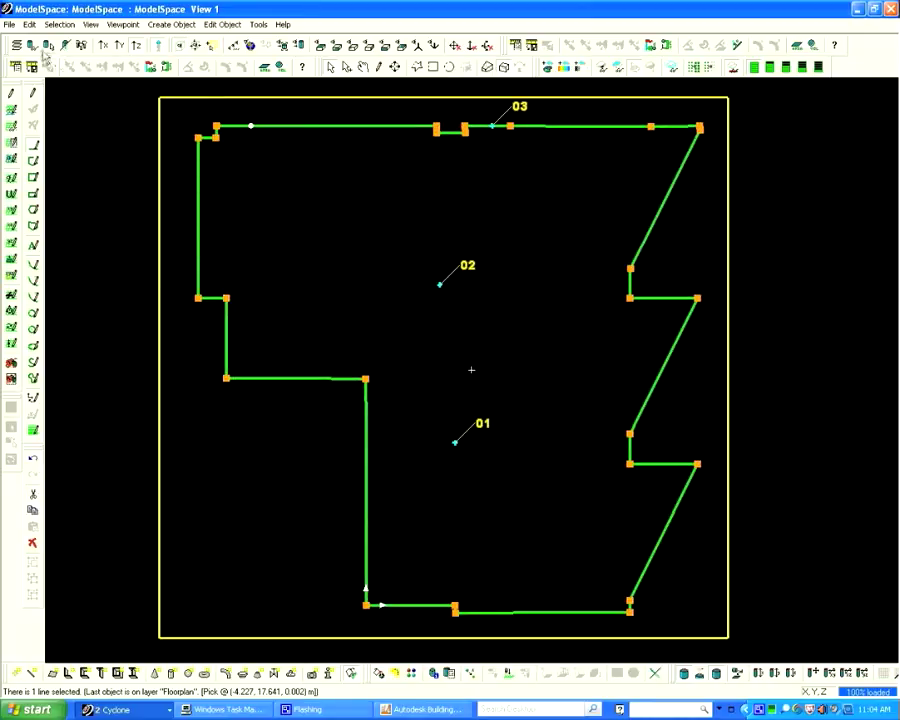
pyautogui.click(9, 24)
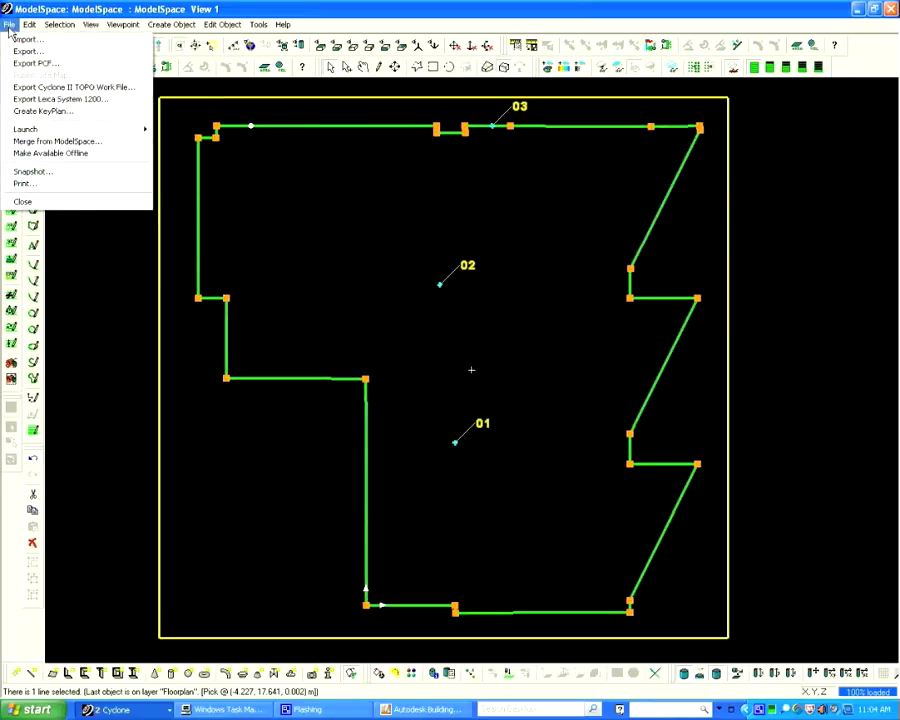
pyautogui.click(9, 53)
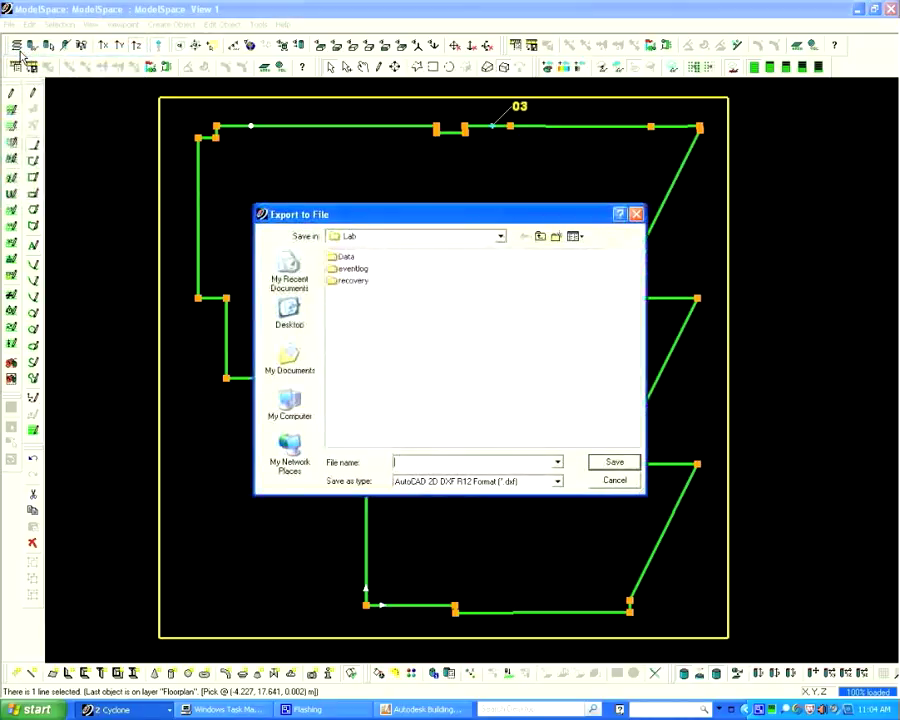
pyautogui.click(557, 482)
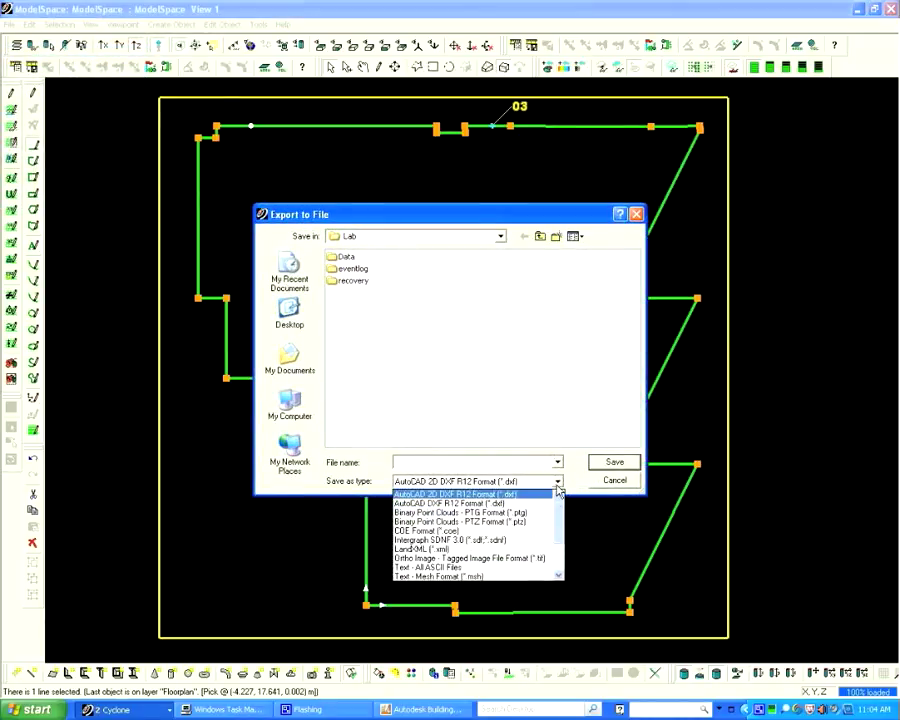
pyautogui.click(446, 530)
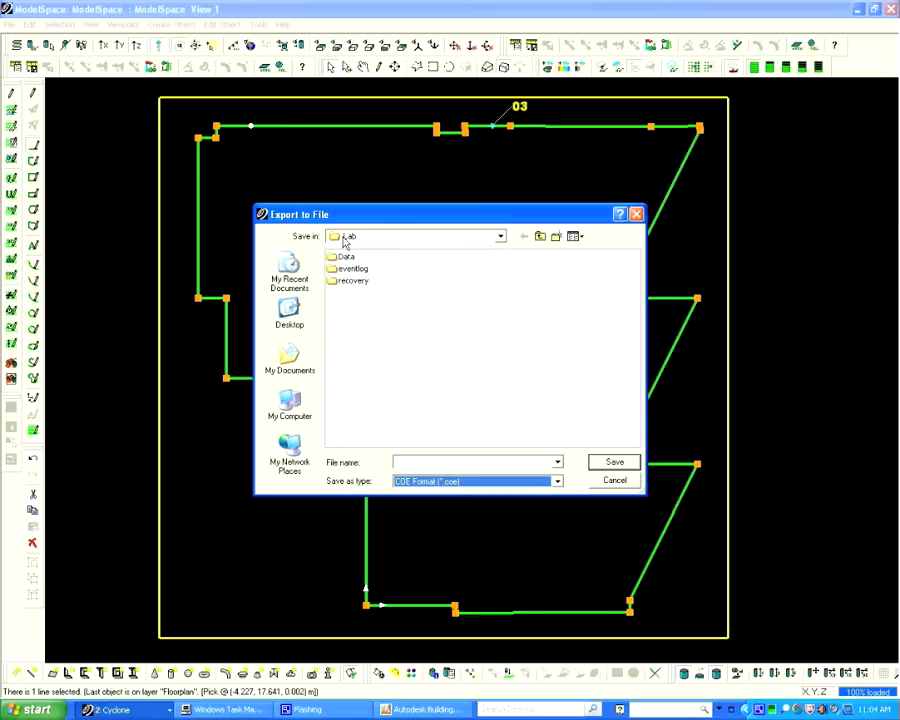
# Save the export in the Lab folder as "Lab Floorplan", exporting only the selected object
pyautogui.click(501, 237)
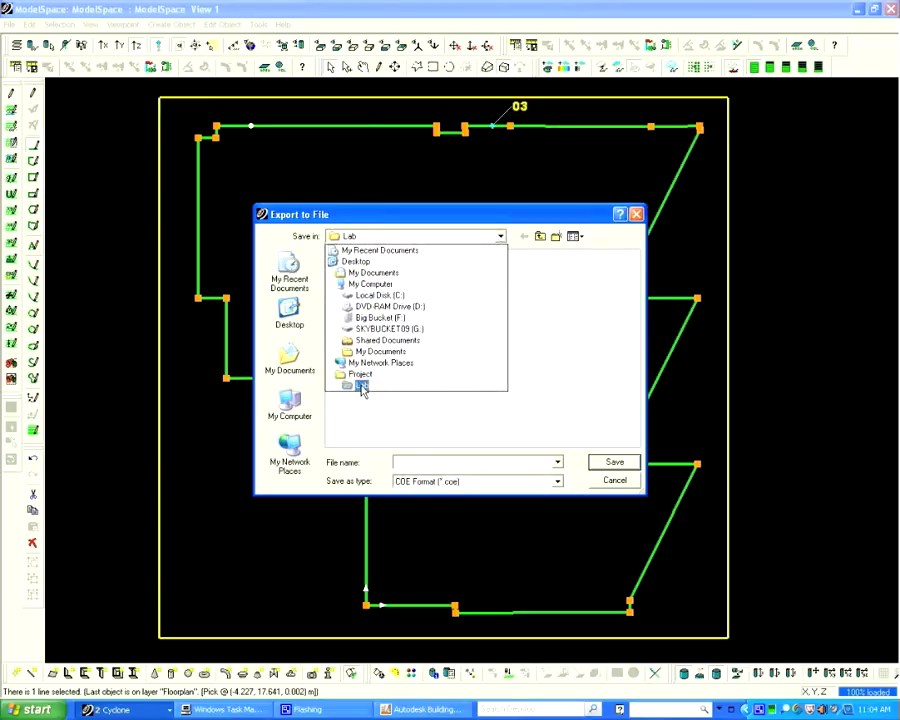
pyautogui.click(362, 387)
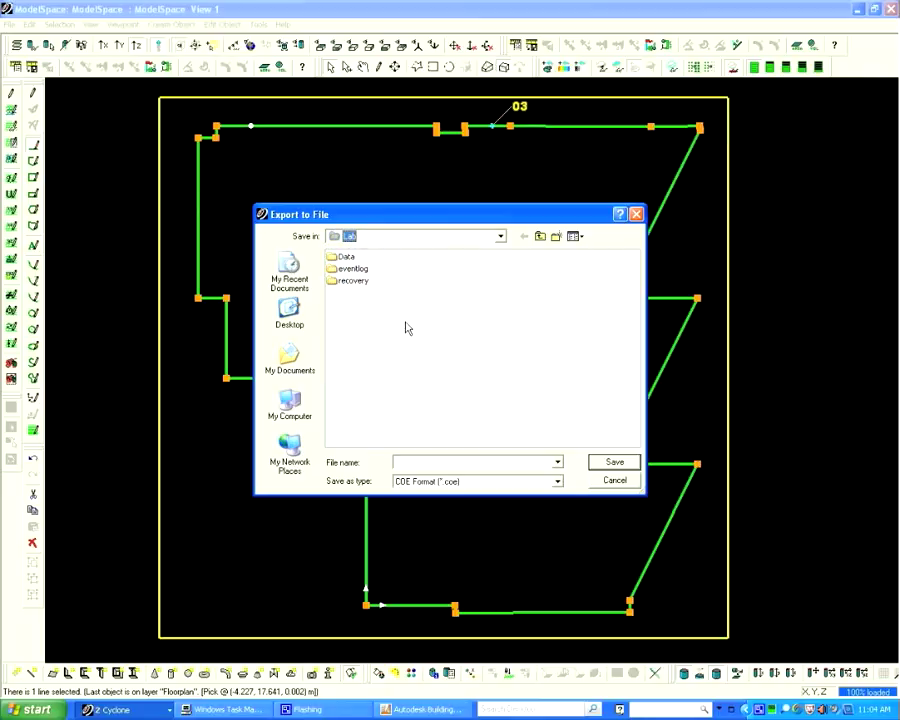
pyautogui.click(399, 462)
pyautogui.write('Lab R')
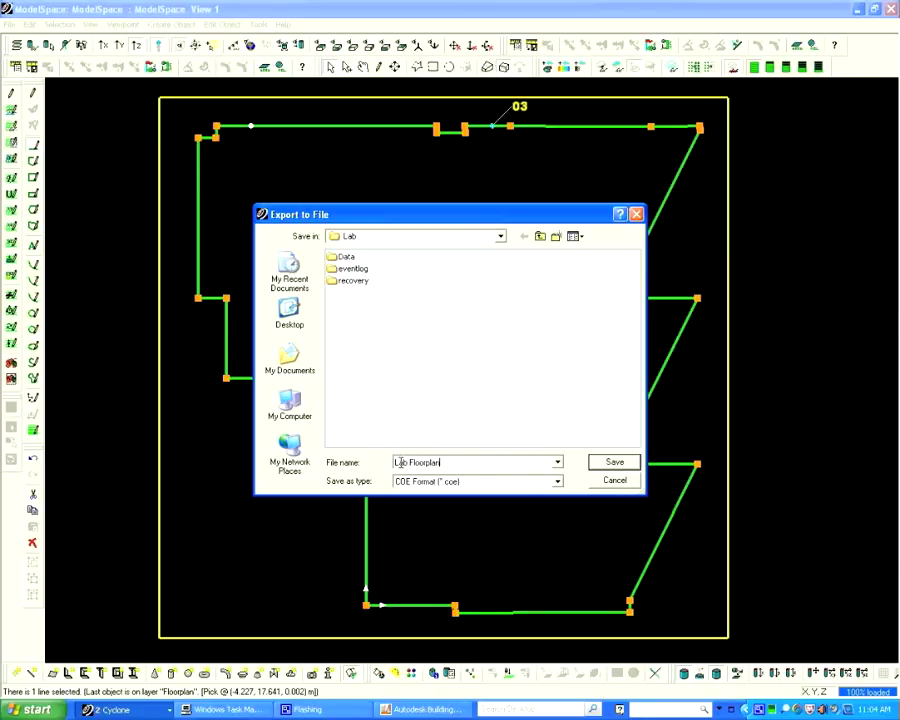
pyautogui.write('loorplan.coe')
pyautogui.click(613, 462)
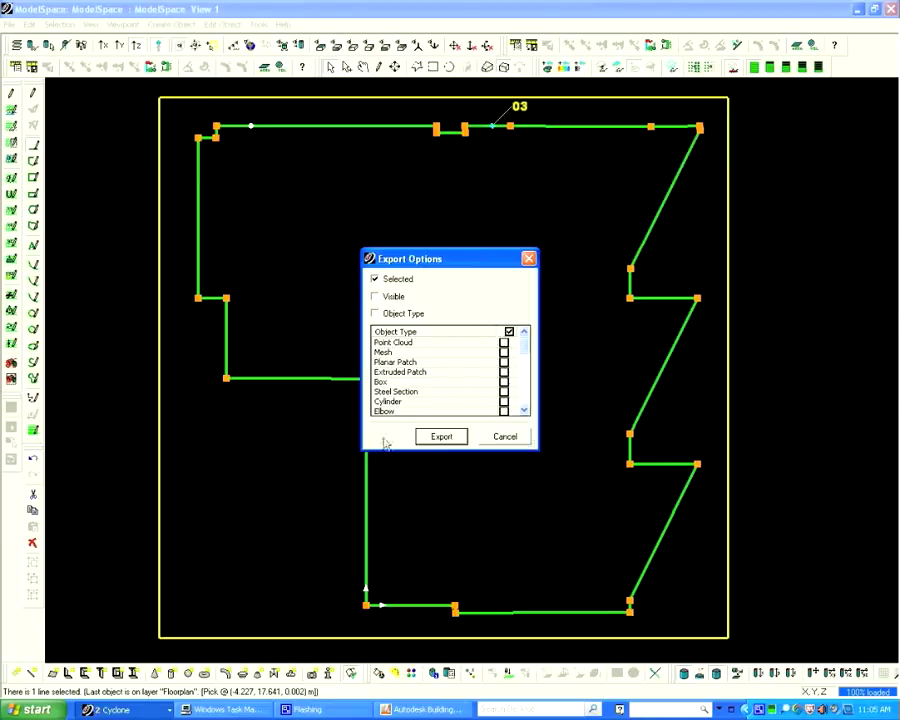
pyautogui.click(445, 438)
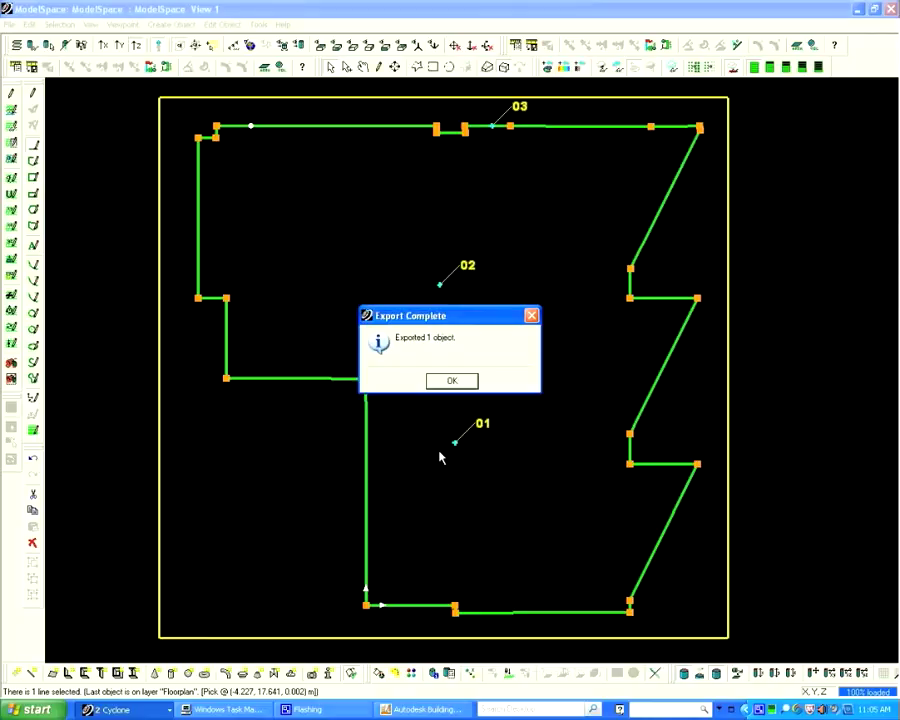
pyautogui.click(449, 384)
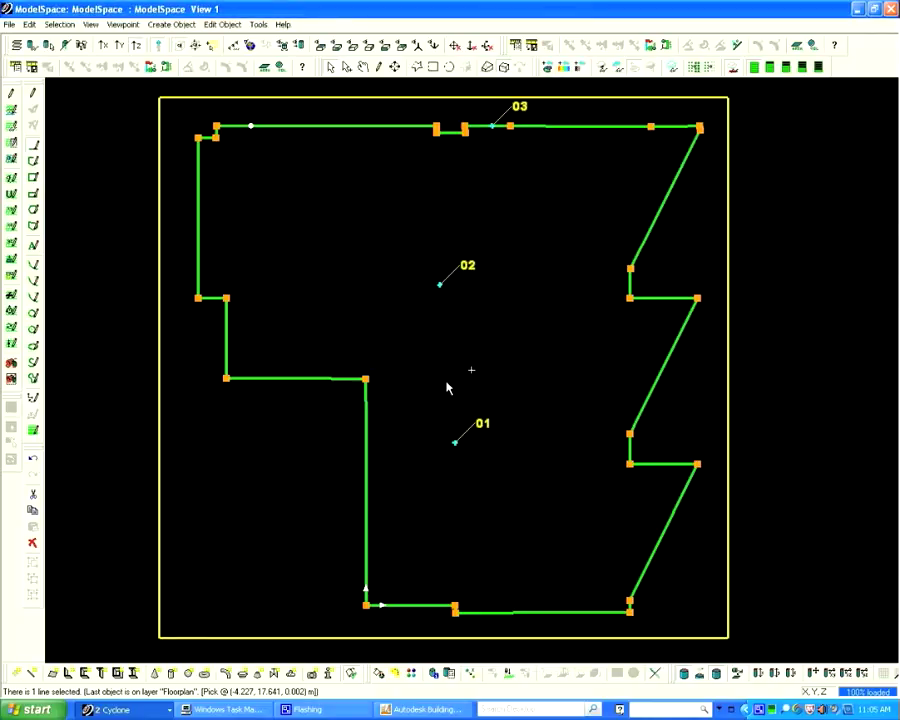
# Minimize the ModelSpace view and switch to Autodesk Building Systems 2007
pyautogui.click(860, 10)
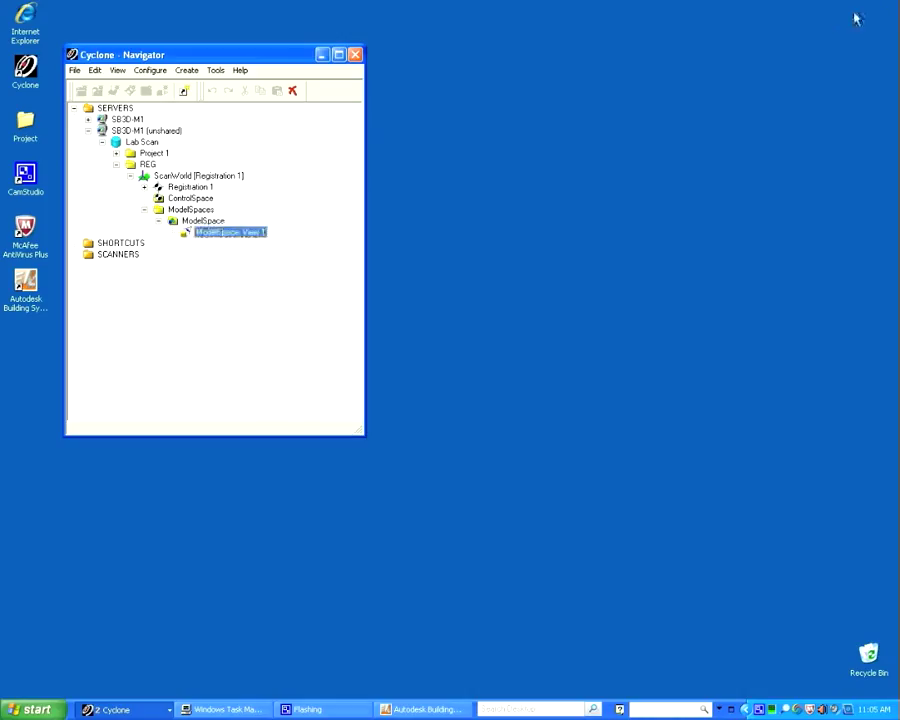
pyautogui.click(409, 711)
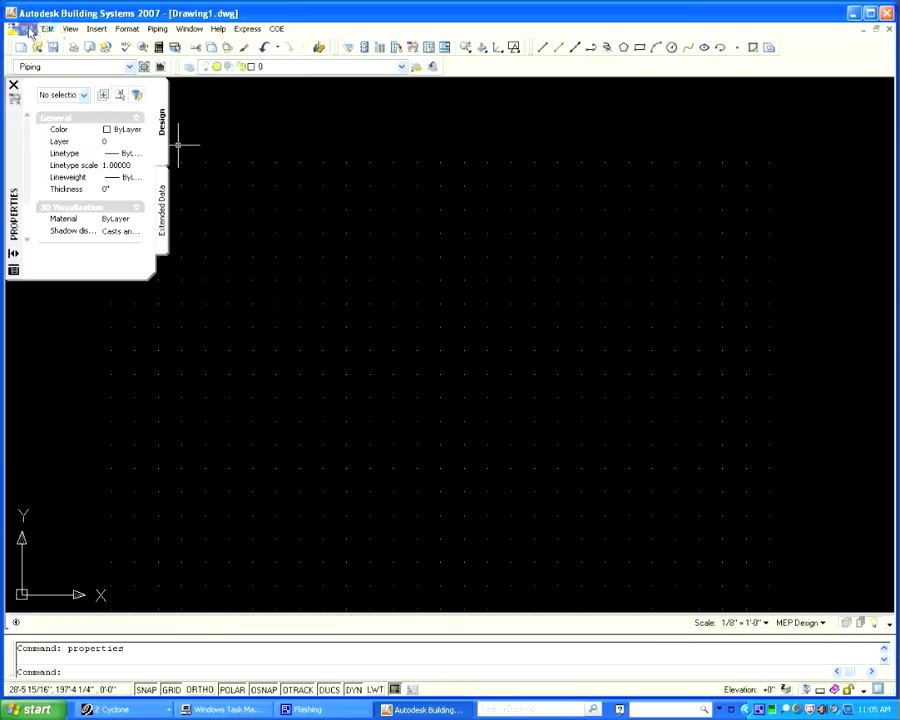
# Start a COE object import and choose the "Lab Floorplan" file from the Lab folder inside the desktop's Project folder
pyautogui.click(279, 29)
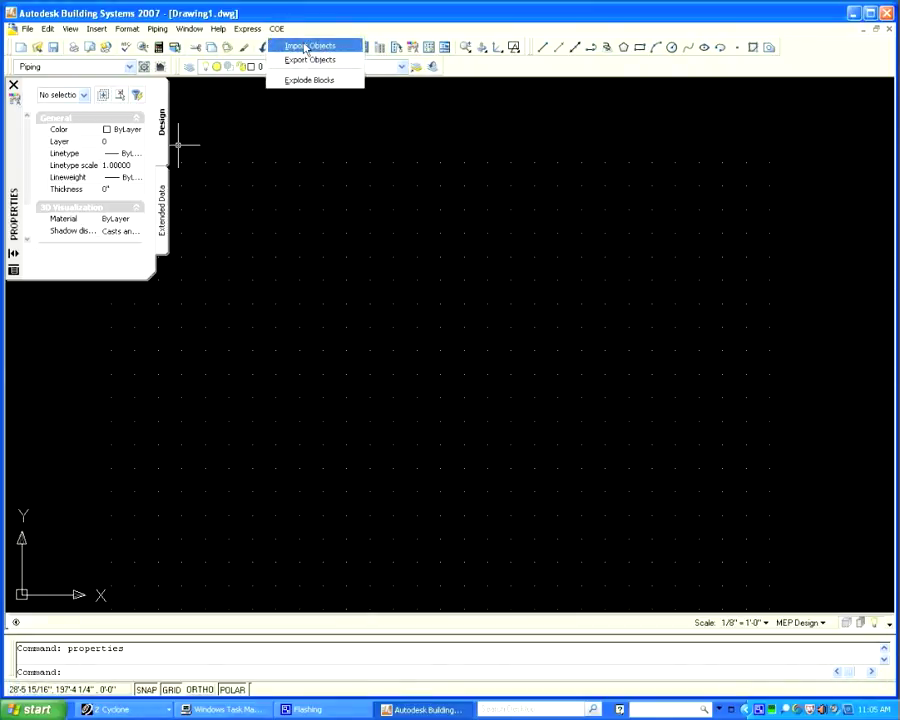
pyautogui.click(305, 47)
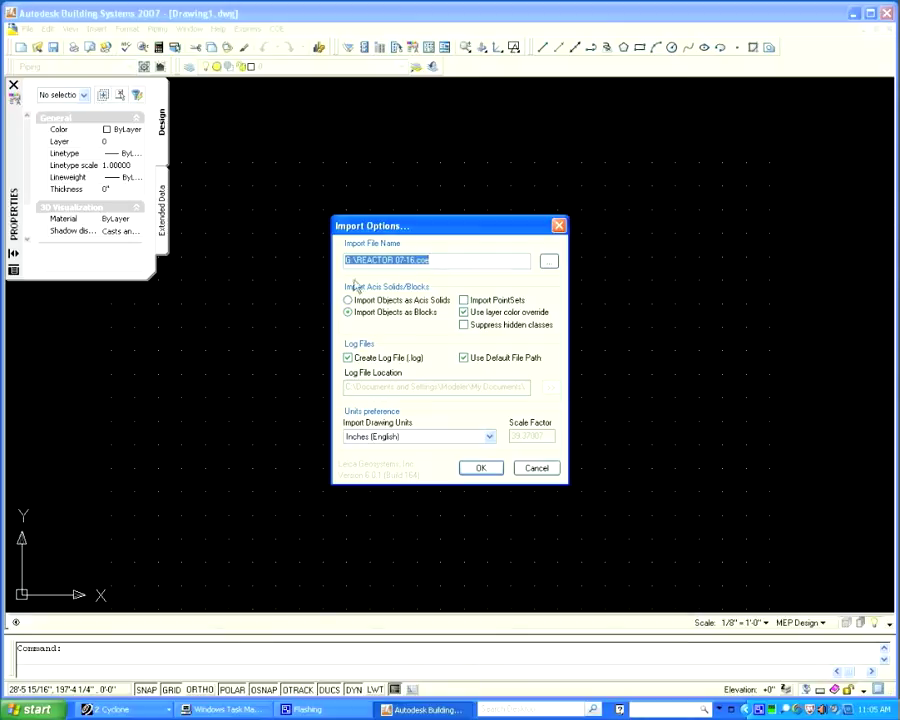
pyautogui.click(548, 262)
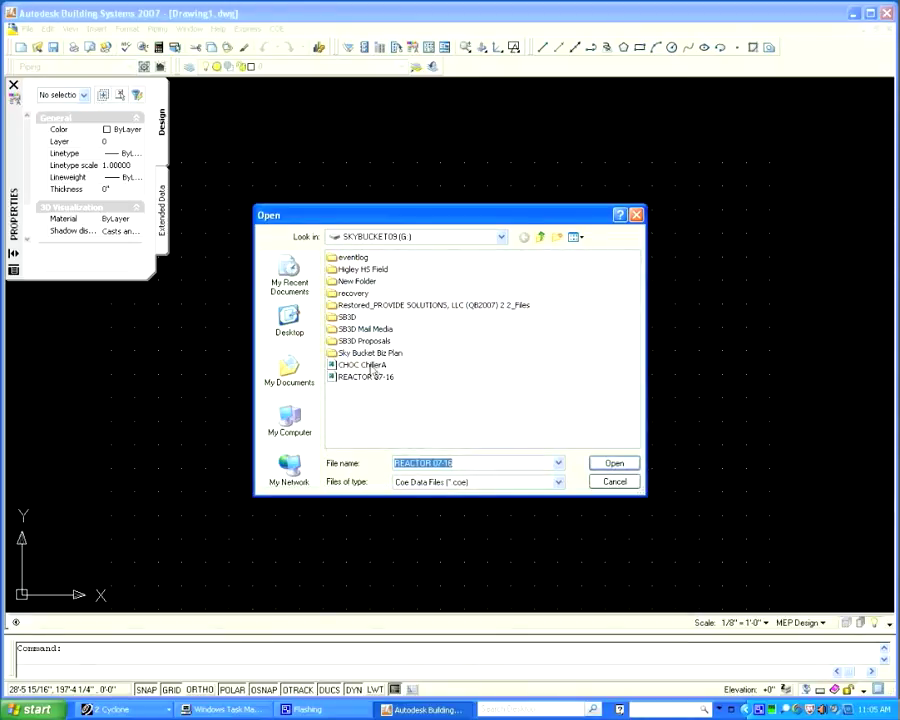
pyautogui.click(291, 320)
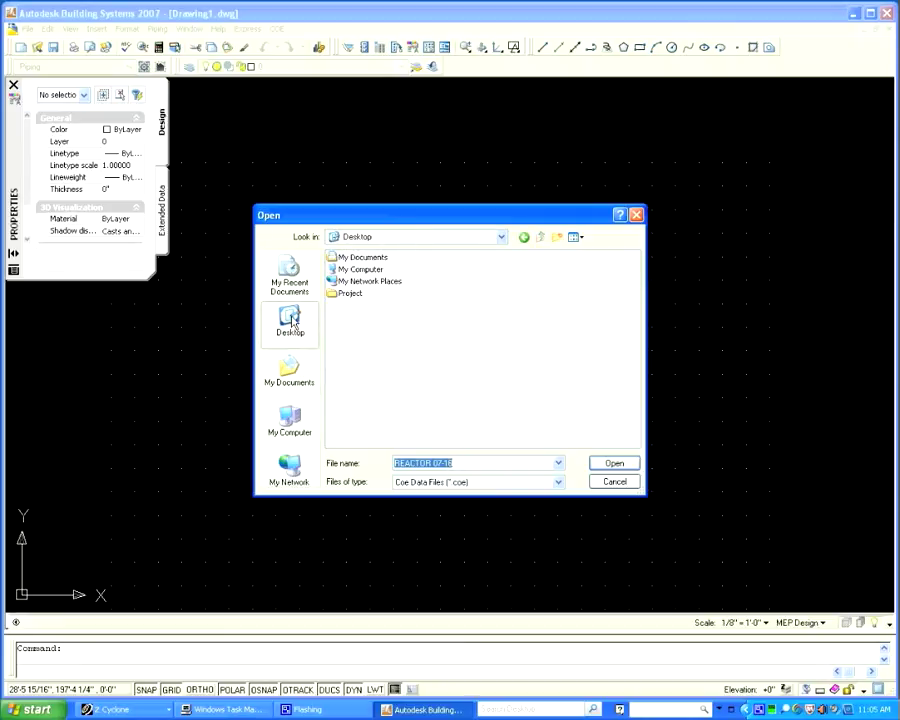
pyautogui.doubleClick(346, 294)
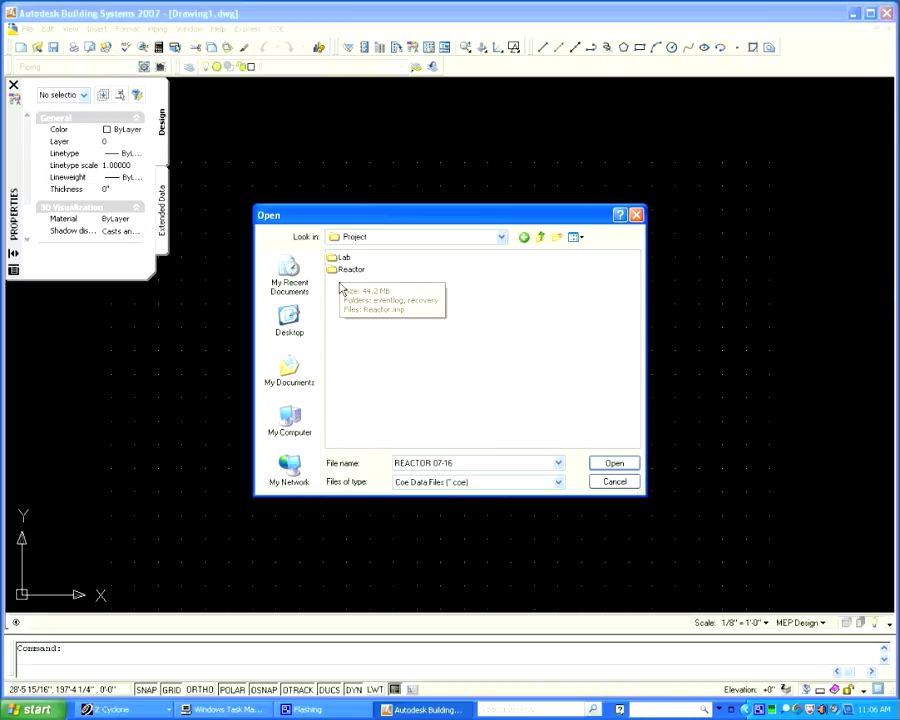
pyautogui.doubleClick(338, 258)
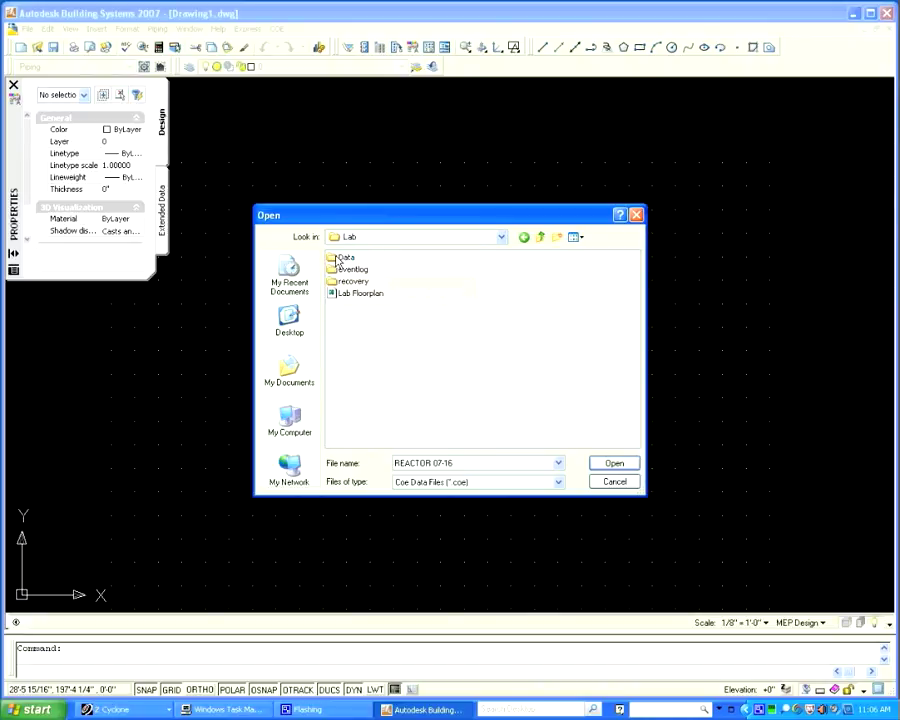
pyautogui.click(340, 292)
pyautogui.click(608, 463)
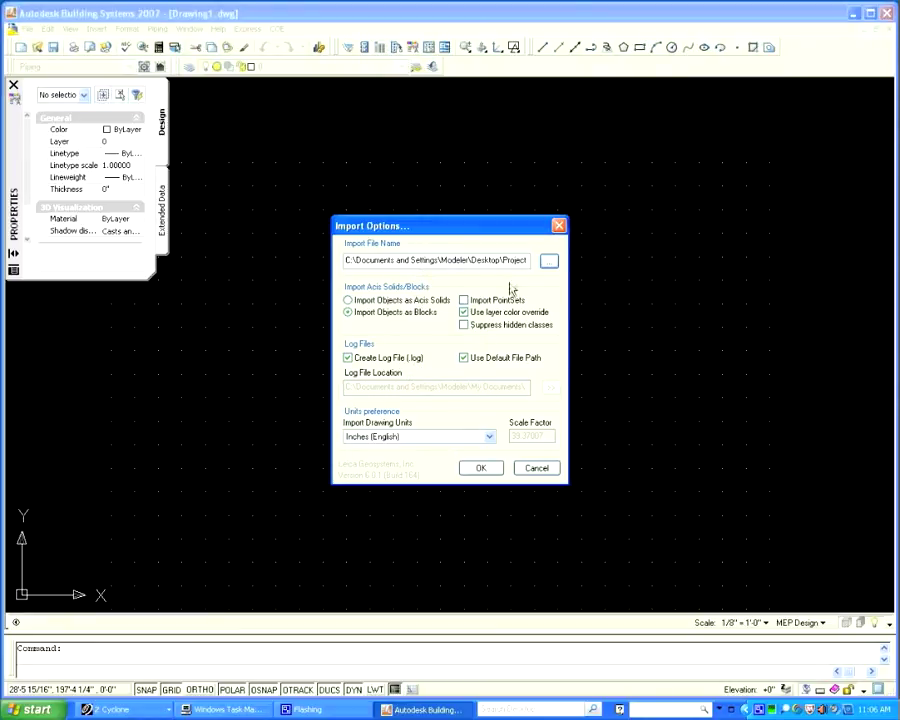
# Import the floor plan as blocks in Inches (English), mapping User Coordinate System 1 to the world coordinate system
pyautogui.click(476, 468)
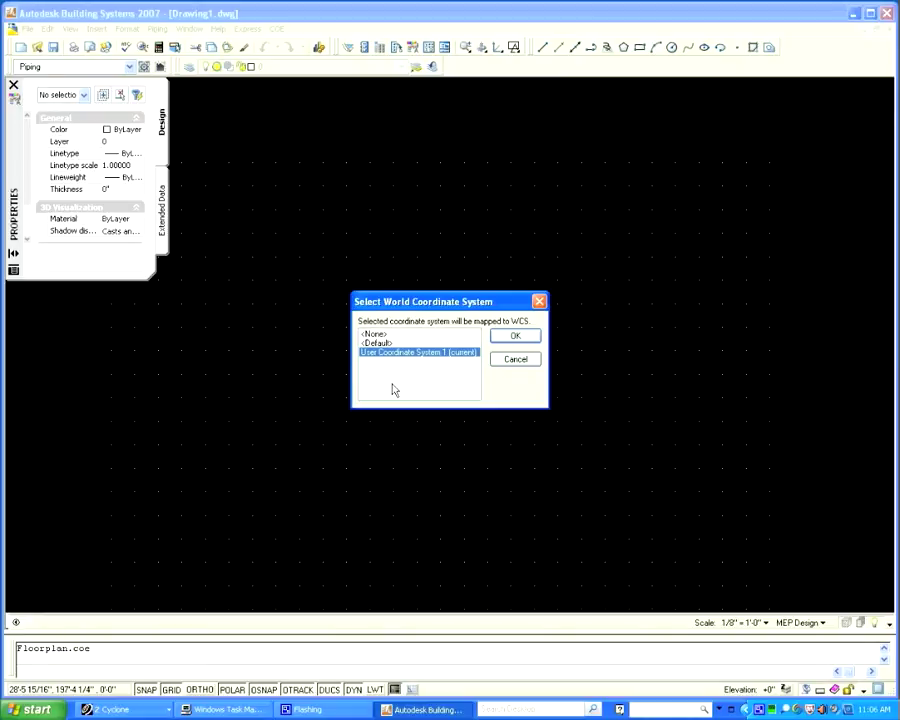
pyautogui.click(507, 343)
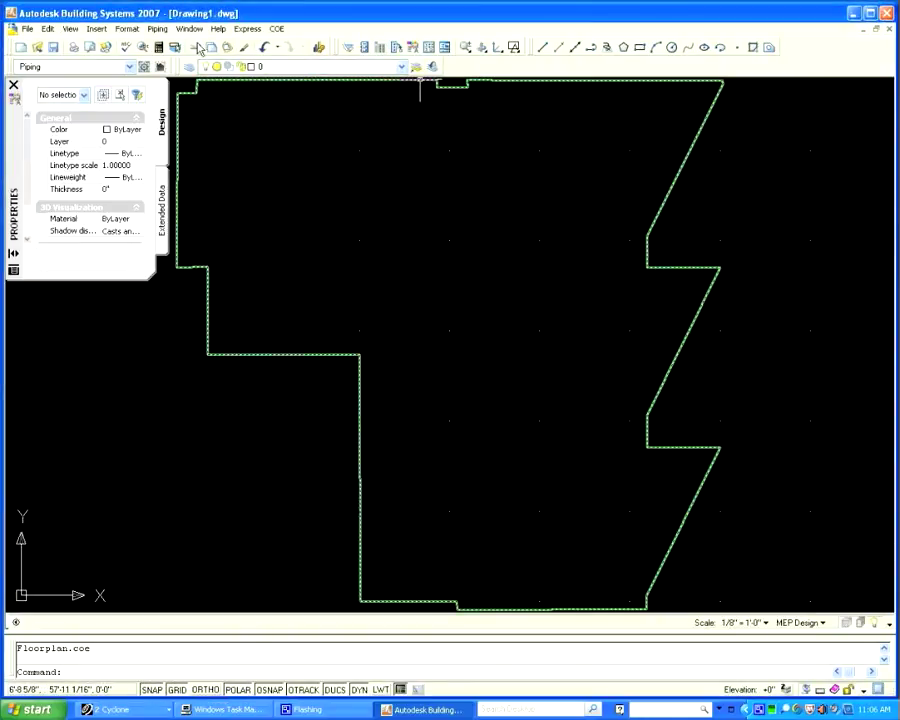
pyautogui.scroll(-2, 483, 128)
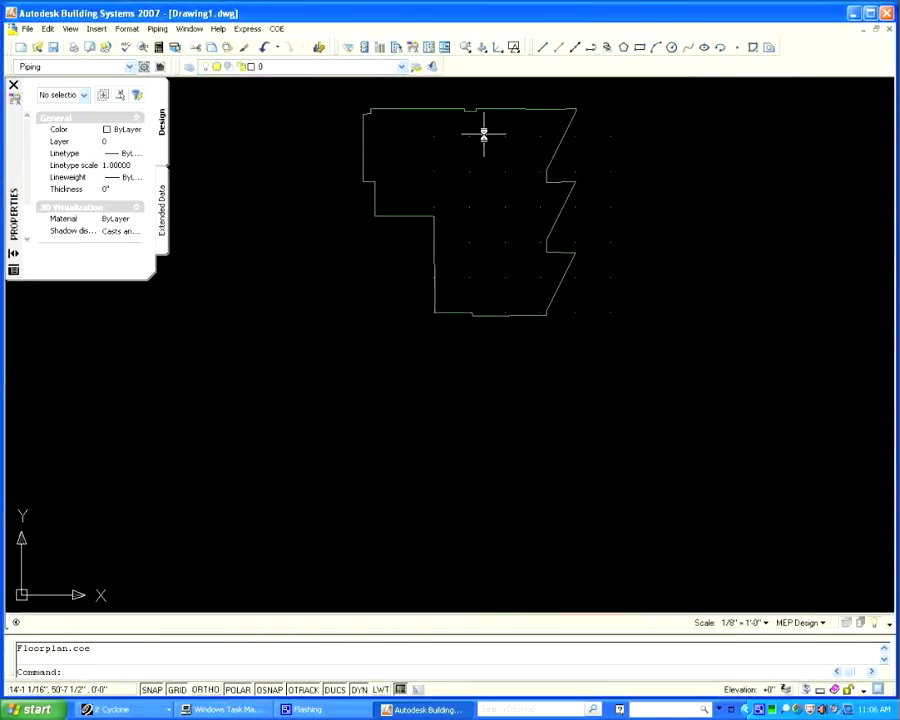
pyautogui.scroll(3, 482, 138)
pyautogui.scroll(-1, 538, 490)
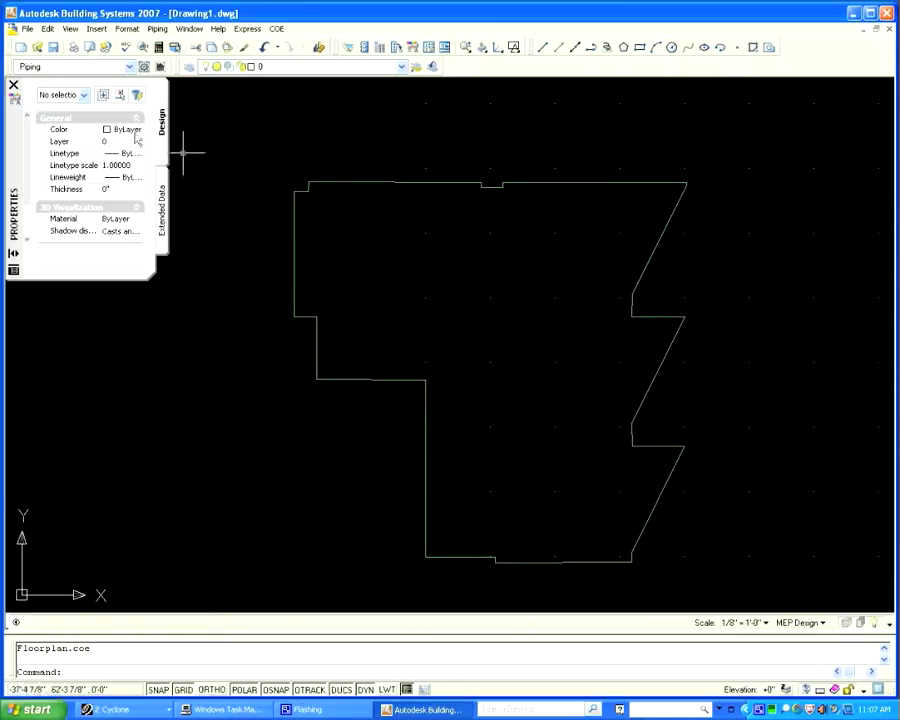
# Start saving the drawing as an AutoCAD 2007 Drawing in the desktop's Project\Lab folder and select the default file name for replacement
pyautogui.click(27, 29)
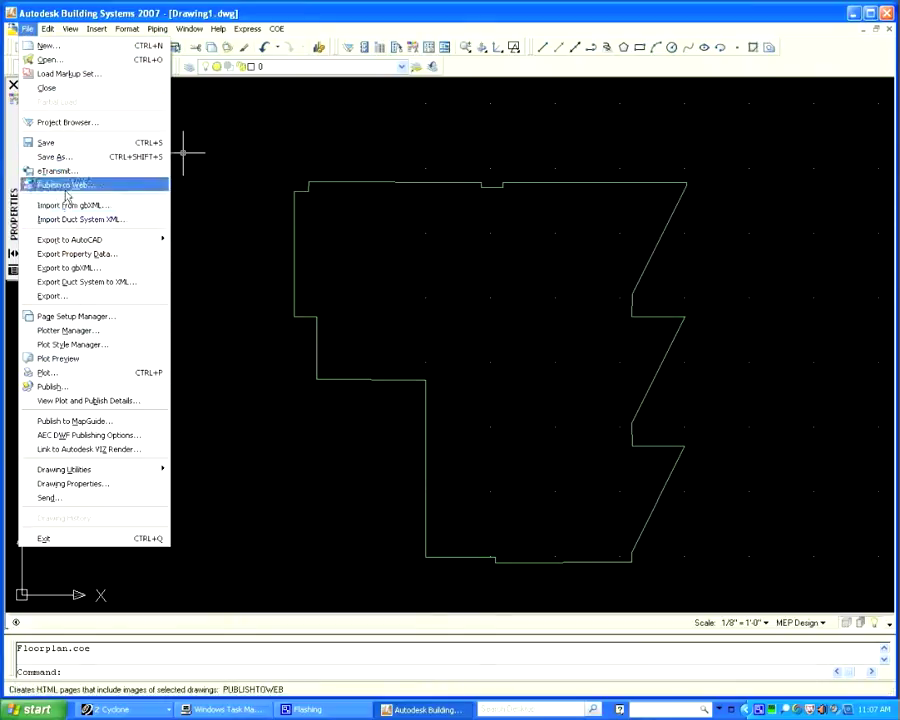
pyautogui.click(50, 157)
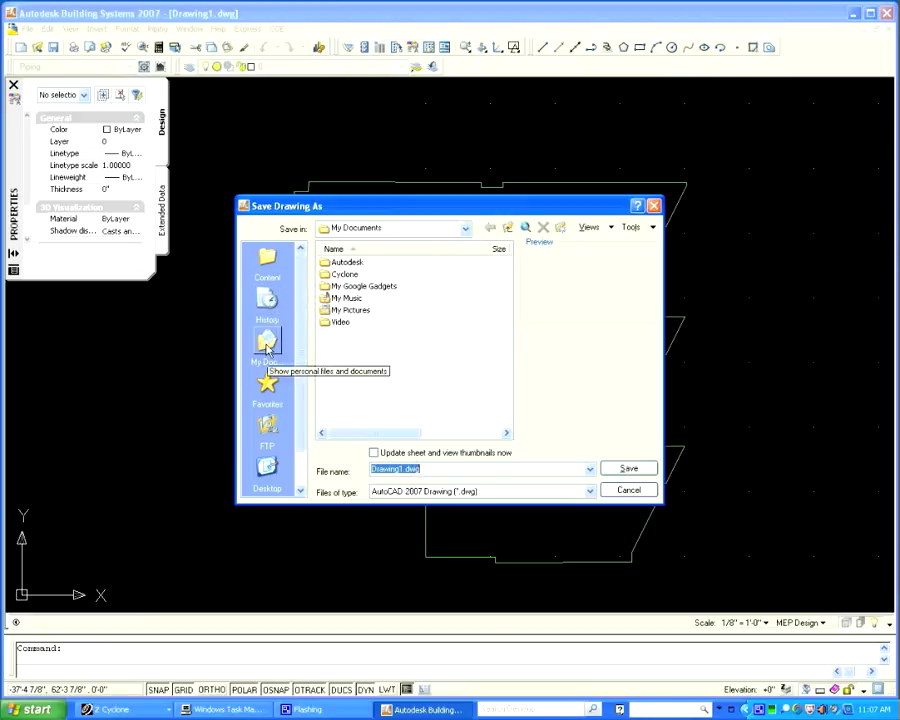
pyautogui.click(267, 466)
pyautogui.doubleClick(337, 299)
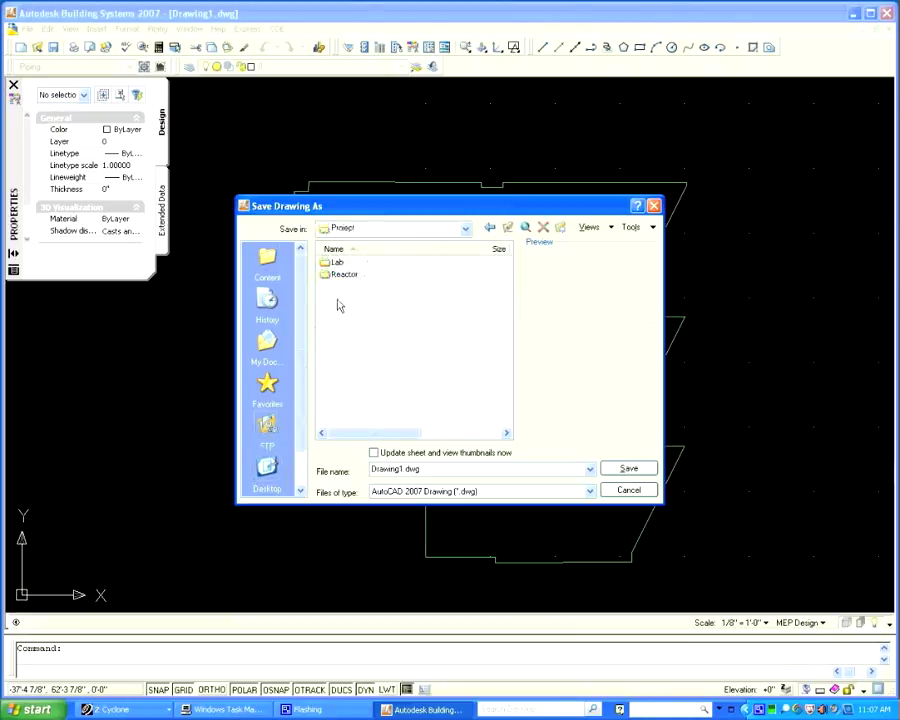
pyautogui.doubleClick(336, 263)
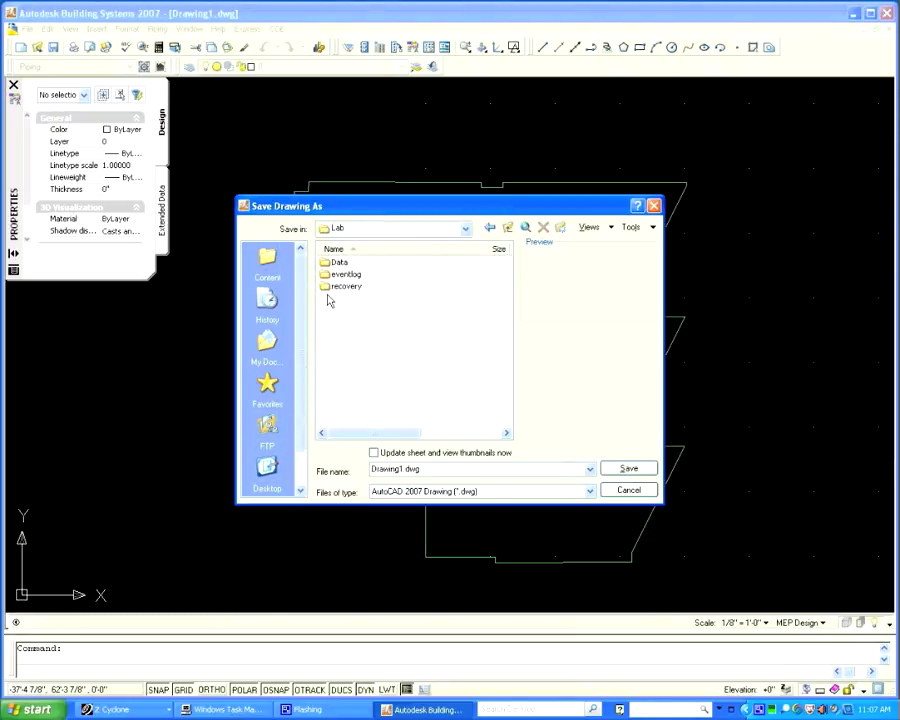
pyautogui.doubleClick(401, 471)
pyautogui.click(401, 471)
pyautogui.moveTo(400, 470); pyautogui.dragTo(310, 478)
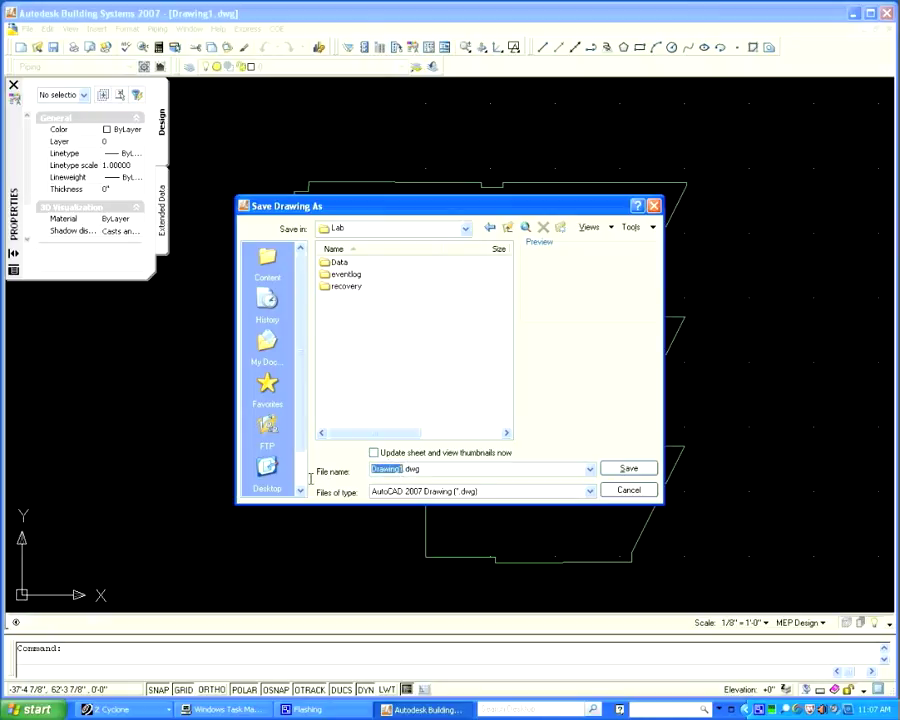